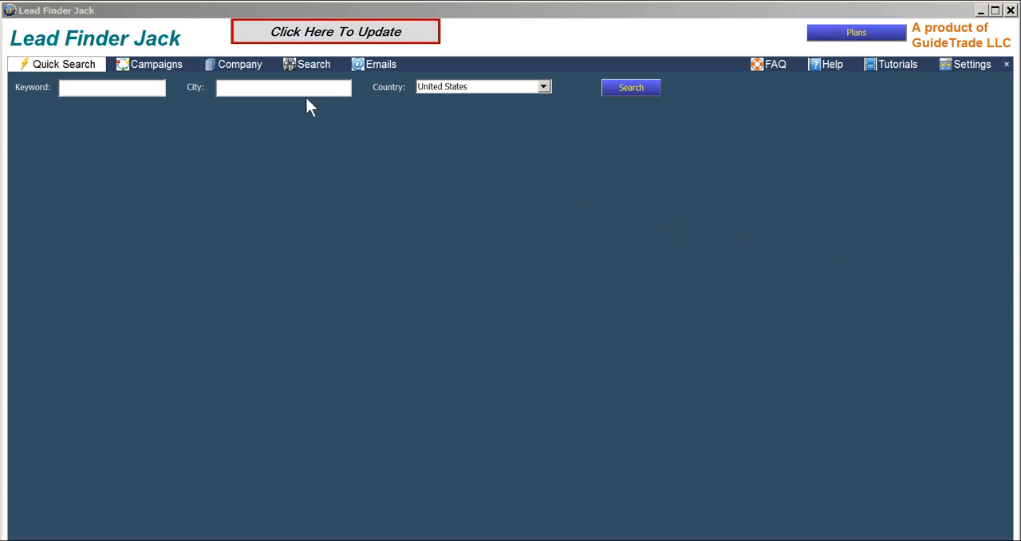
- Set up a quick search with the keyword painters and the city houston in the United States
{"action": "left_click", "coordinate": [123, 86]}
{"action": "type", "text": "paint"}
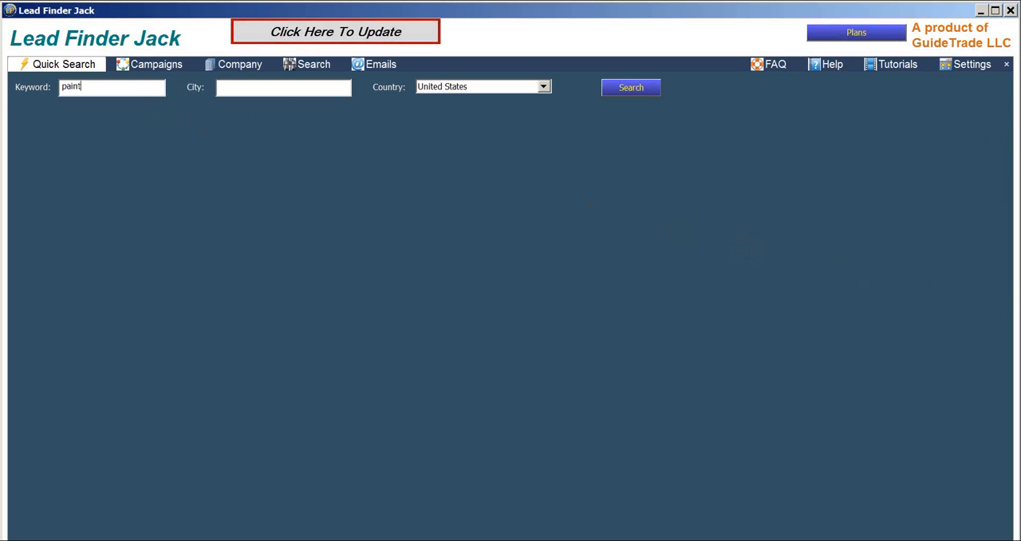
{"action": "type", "text": "ers"}
{"action": "left_click", "coordinate": [235, 90]}
{"action": "type", "text": "houston"}
{"action": "left_click", "coordinate": [622, 94]}
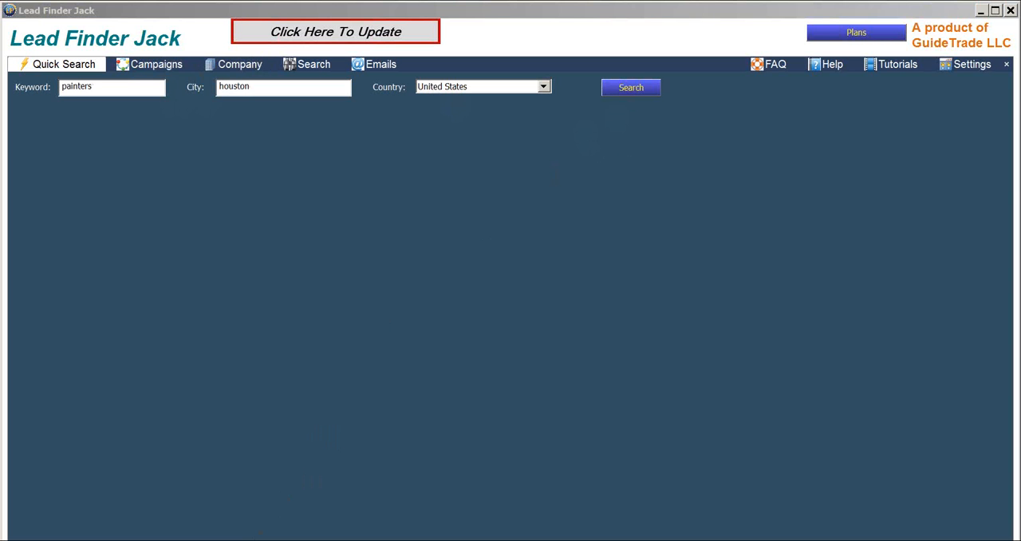
- Switch to the browser's online stopwatch page and start the stopwatch
{"action": "key", "text": "alt+Tab"}
{"action": "left_click", "coordinate": [177, 10]}
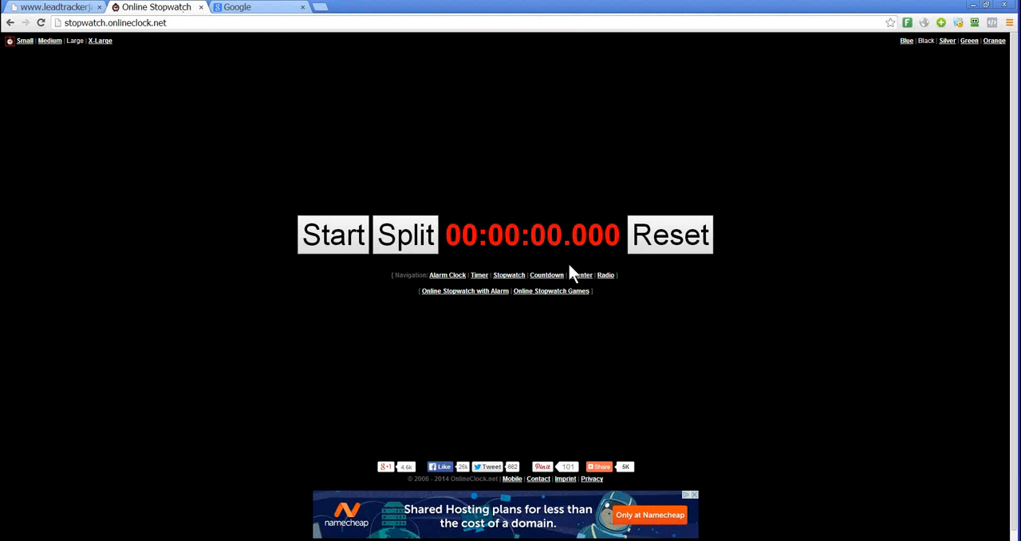
{"action": "left_click", "coordinate": [325, 244]}
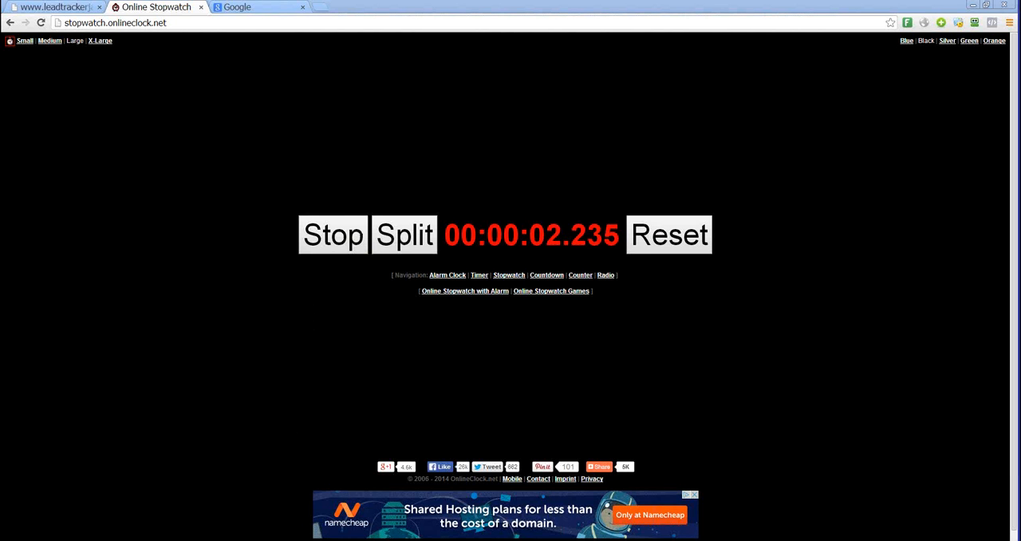
- Switch back to Lead Finder Jack and run the search, choosing Houston, TX, USA as the location
{"action": "key", "text": "alt+Tab"}
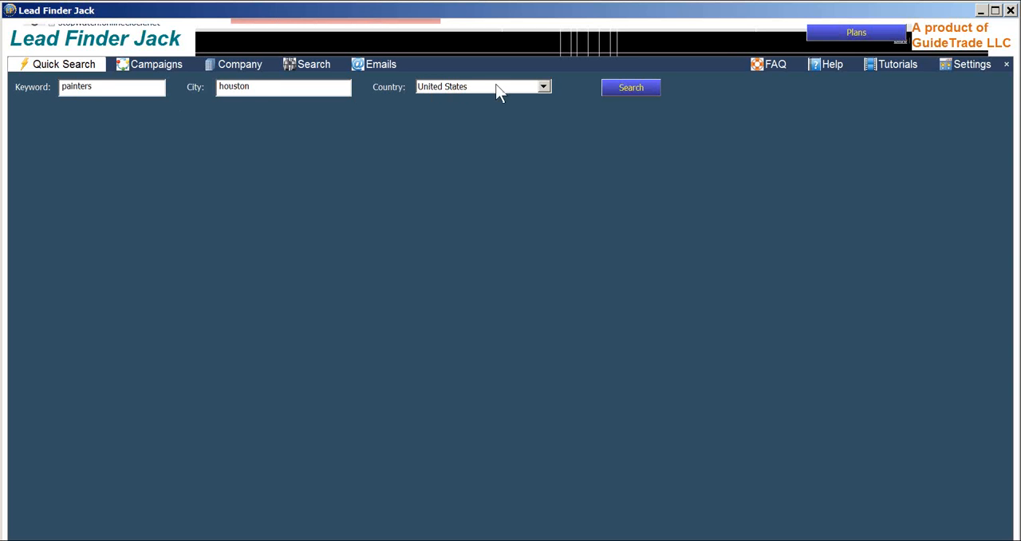
{"action": "left_click", "coordinate": [629, 92]}
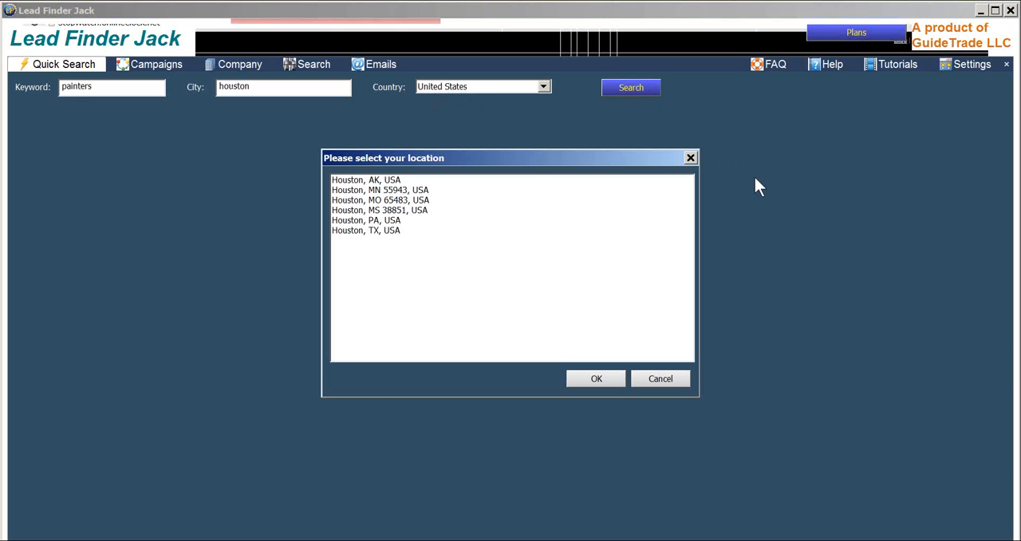
{"action": "left_click", "coordinate": [387, 230]}
{"action": "left_click", "coordinate": [590, 374]}
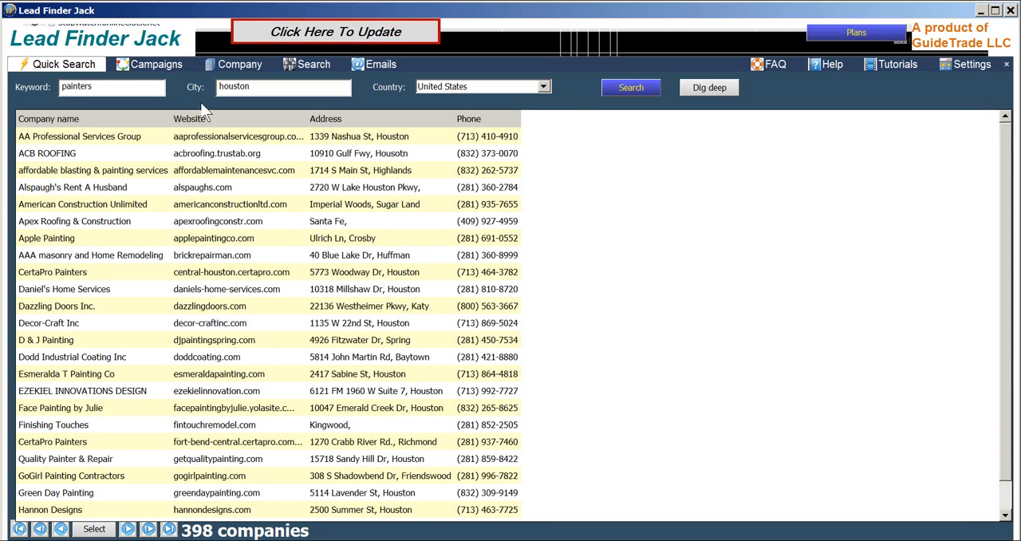
- Filter the painters campaign to companies without a website by setting the Url filter to No
{"action": "left_click", "coordinate": [146, 64]}
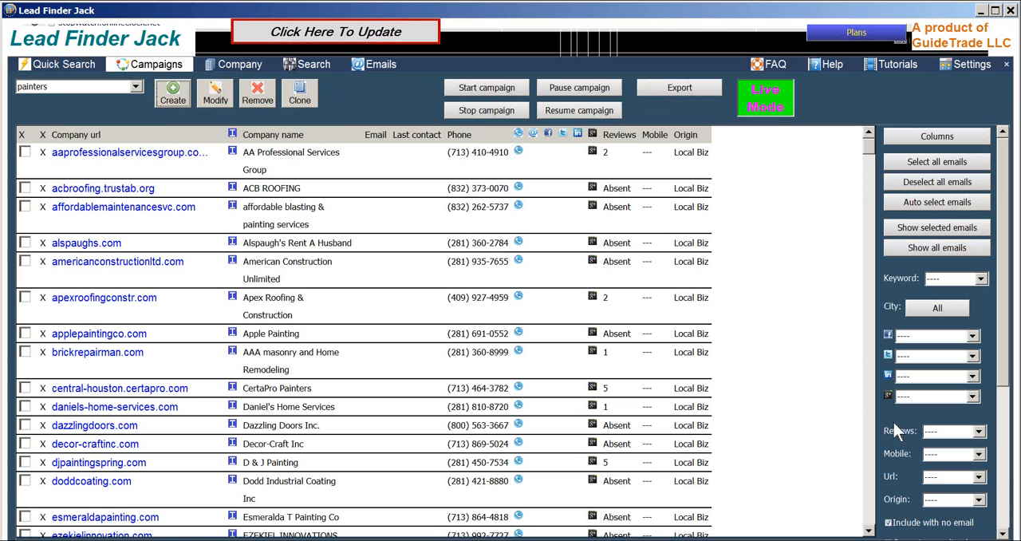
{"action": "left_click", "coordinate": [949, 476]}
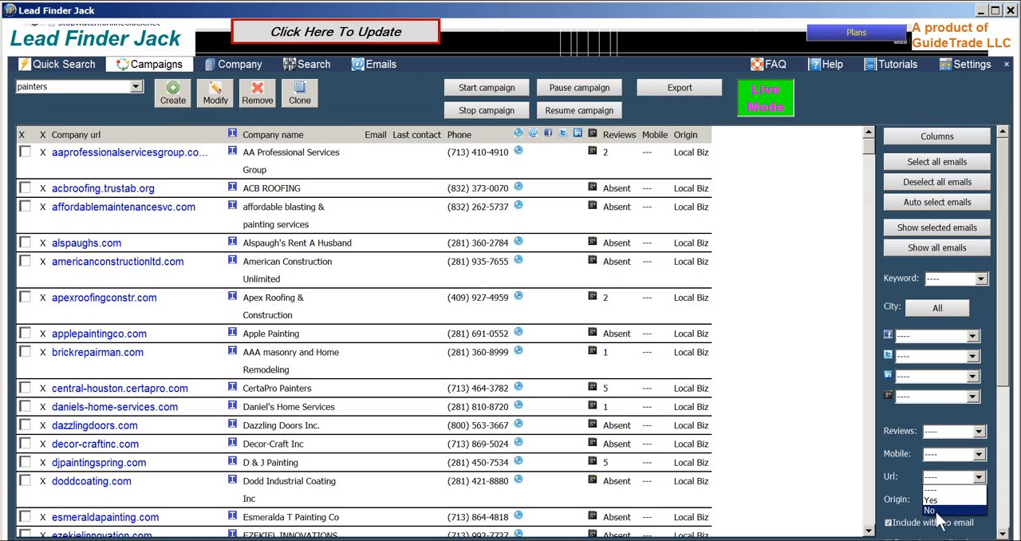
{"action": "left_click", "coordinate": [933, 510]}
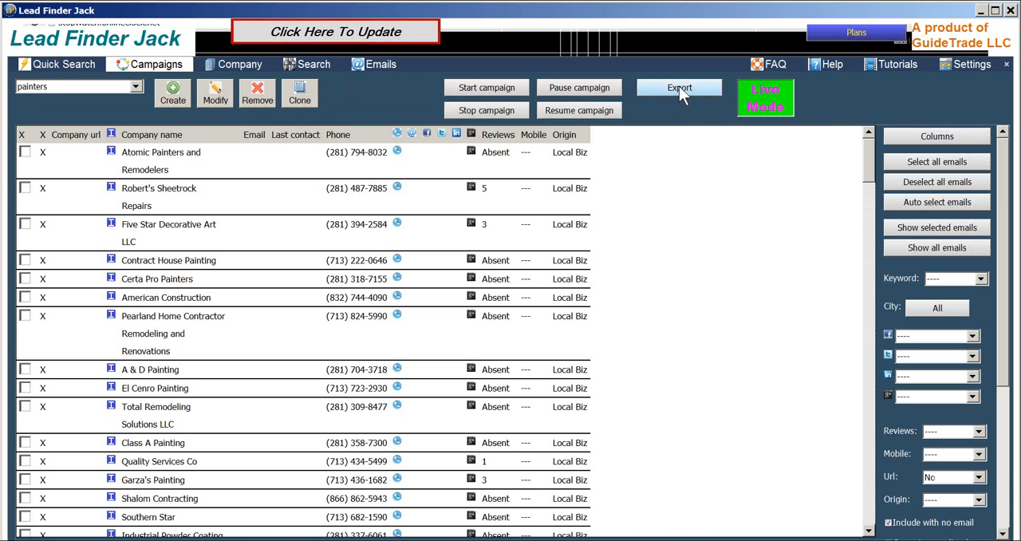
- Export the filtered painters campaign as a comma-separated CSV file named painters Houston in the LeadFinder folder
{"action": "left_click", "coordinate": [679, 88]}
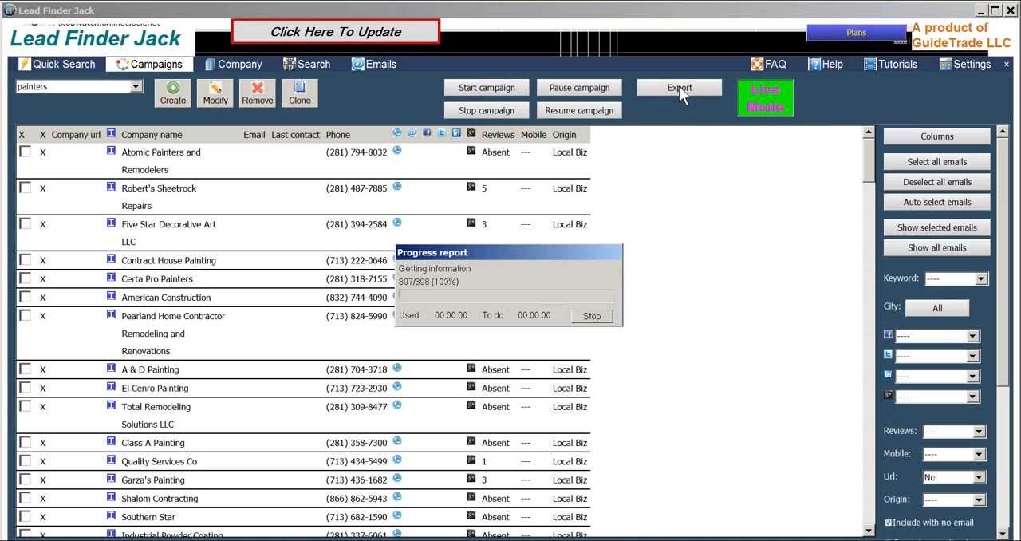
{"action": "left_click_drag", "start_coordinate": [610, 392], "coordinate": [551, 392]}
{"action": "type", "text": "plu"}
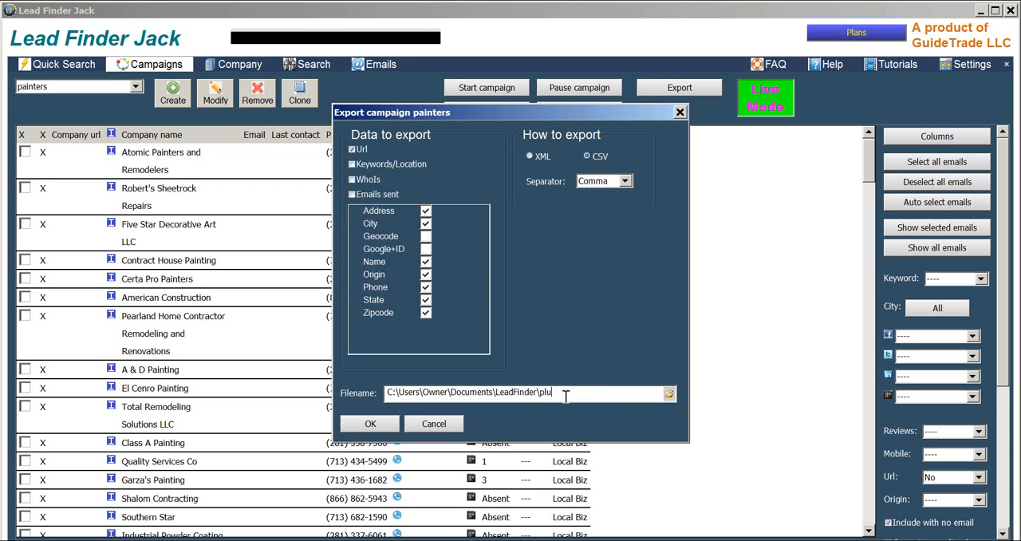
{"action": "key", "text": "BackSpace"}
{"action": "key", "text": "BackSpace"}
{"action": "type", "text": "ainters Houston"}
{"action": "left_click", "coordinate": [384, 431]}
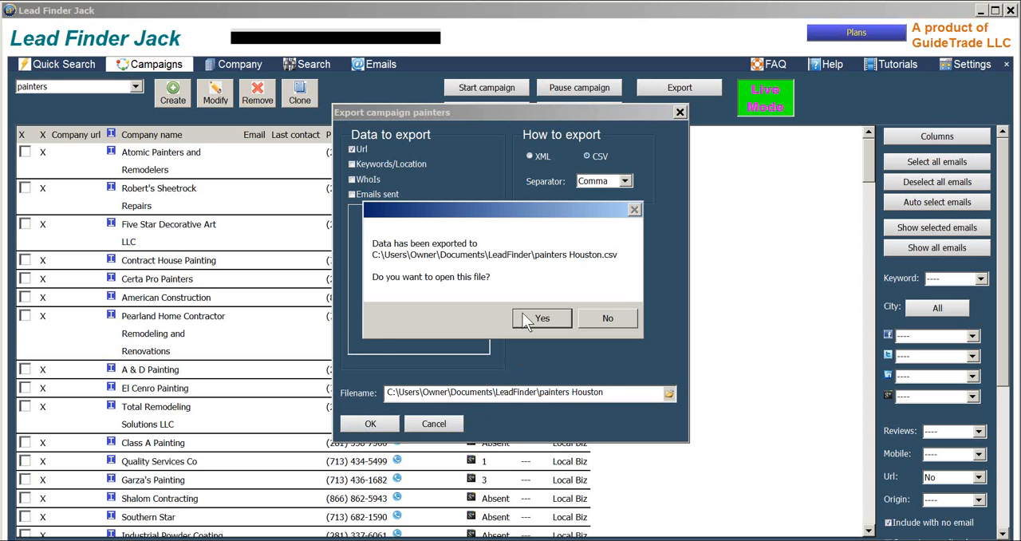
- Open the exported painters Houston.csv in Excel and copy all its data rows, A2 through H141, without the header
{"action": "left_click", "coordinate": [522, 312]}
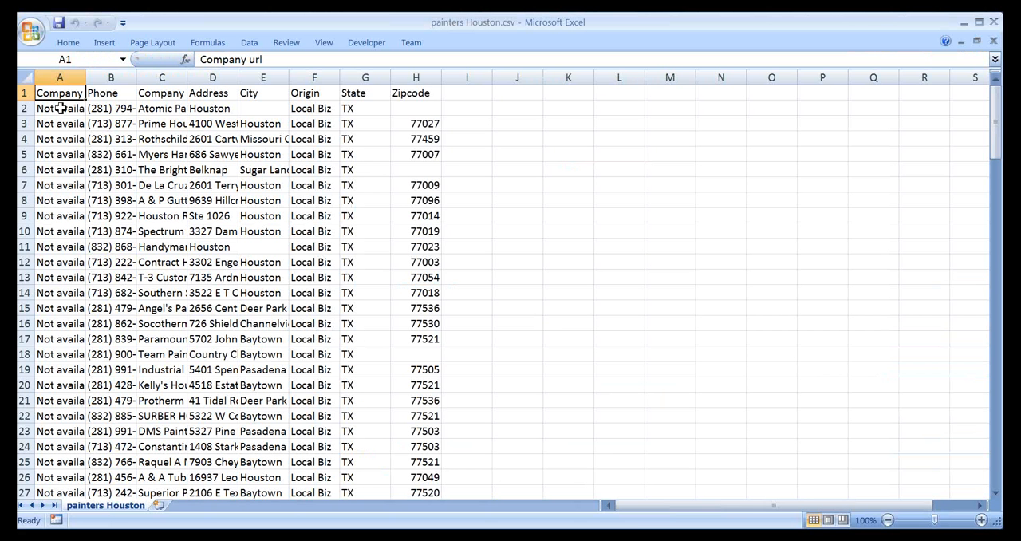
{"action": "mouse_move", "coordinate": [60, 109]}
{"action": "left_mouse_down"}
{"action": "mouse_move", "coordinate": [445, 150]}
{"action": "mouse_move", "coordinate": [429, 352]}
{"action": "mouse_move", "coordinate": [435, 495]}
{"action": "mouse_move", "coordinate": [429, 417]}
{"action": "mouse_move", "coordinate": [454, 309]}
{"action": "mouse_move", "coordinate": [424, 322]}
{"action": "left_mouse_up"}
{"action": "right_click", "coordinate": [351, 302]}
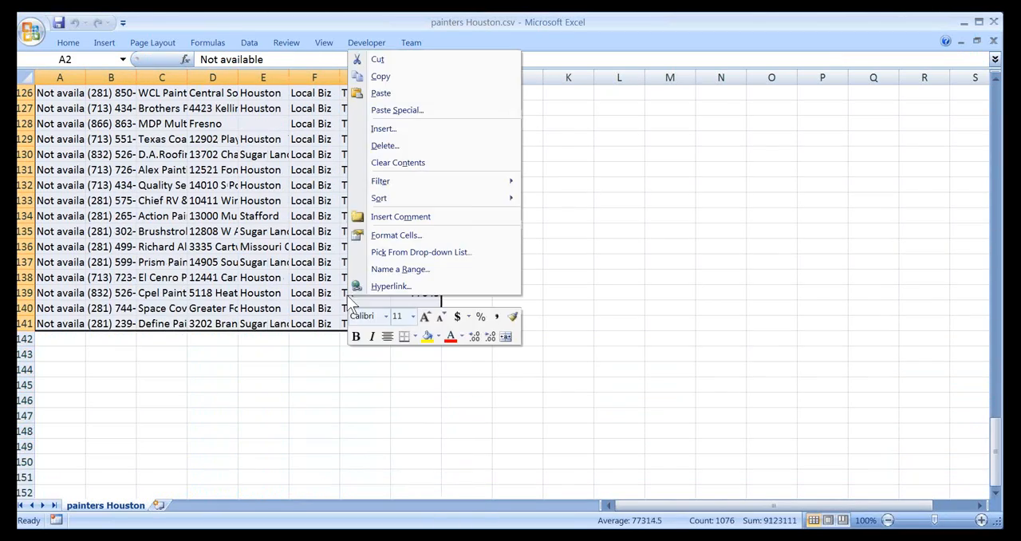
{"action": "left_click", "coordinate": [375, 76]}
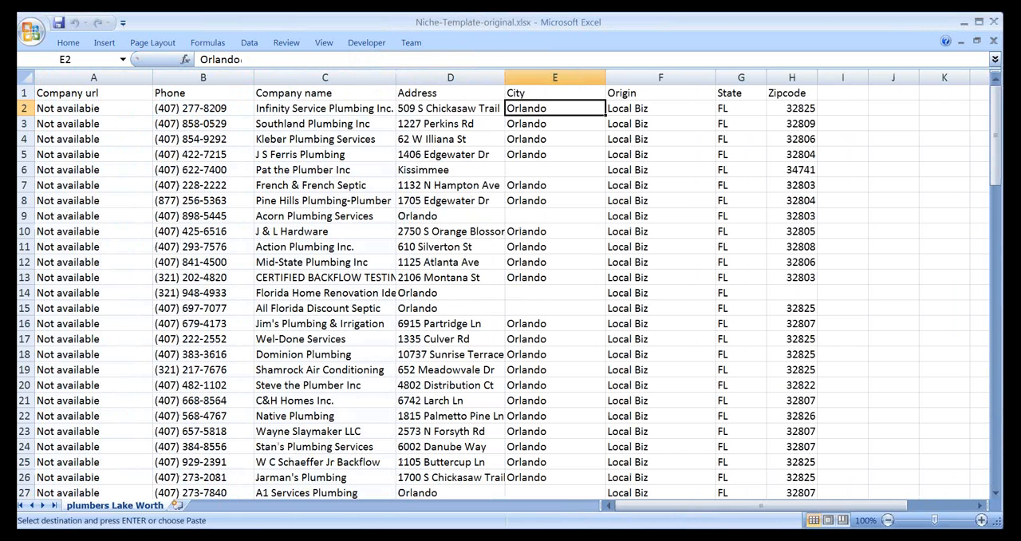
- Paste the copied painter records over the old plumber data in Niche-Template-original.xlsx, starting at cell A2
{"action": "left_click", "coordinate": [197, 213]}
{"action": "left_click", "coordinate": [49, 107]}
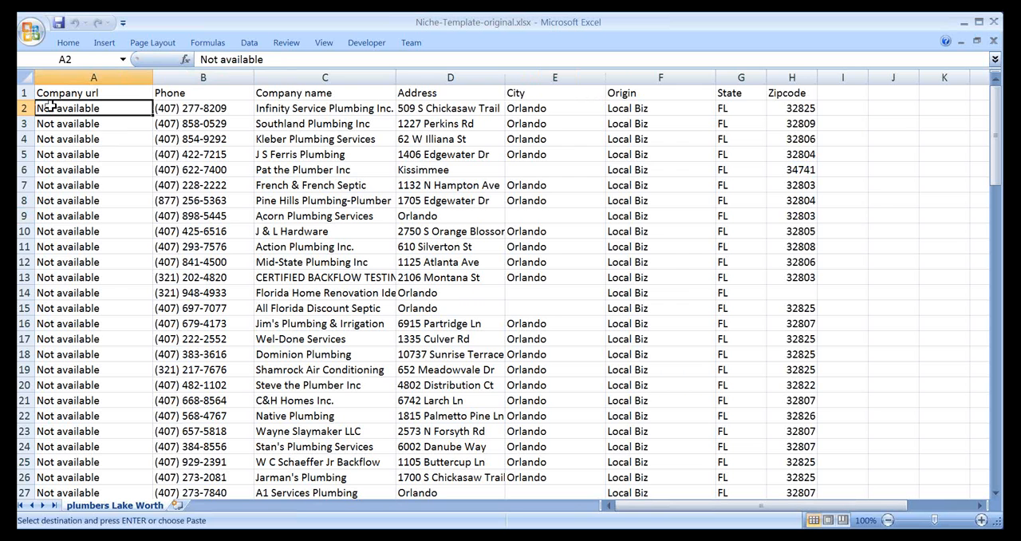
{"action": "right_click", "coordinate": [49, 106]}
{"action": "left_click", "coordinate": [80, 149]}
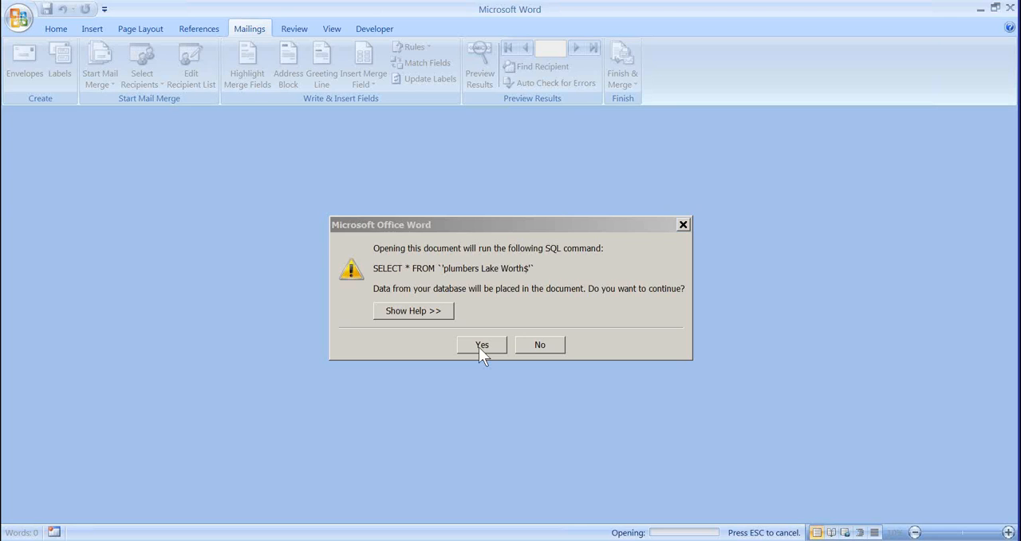
- Switch to the plumbing letter in Word, open the step-by-step mail merge wizard and advance to previewing the letters
{"action": "left_click", "coordinate": [479, 345]}
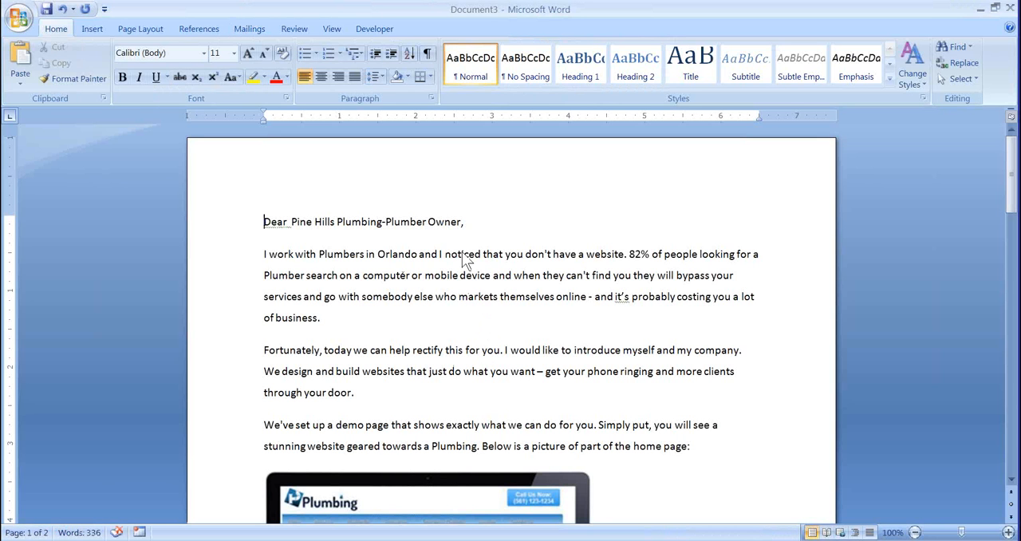
{"action": "left_click", "coordinate": [247, 30]}
{"action": "left_click", "coordinate": [103, 79]}
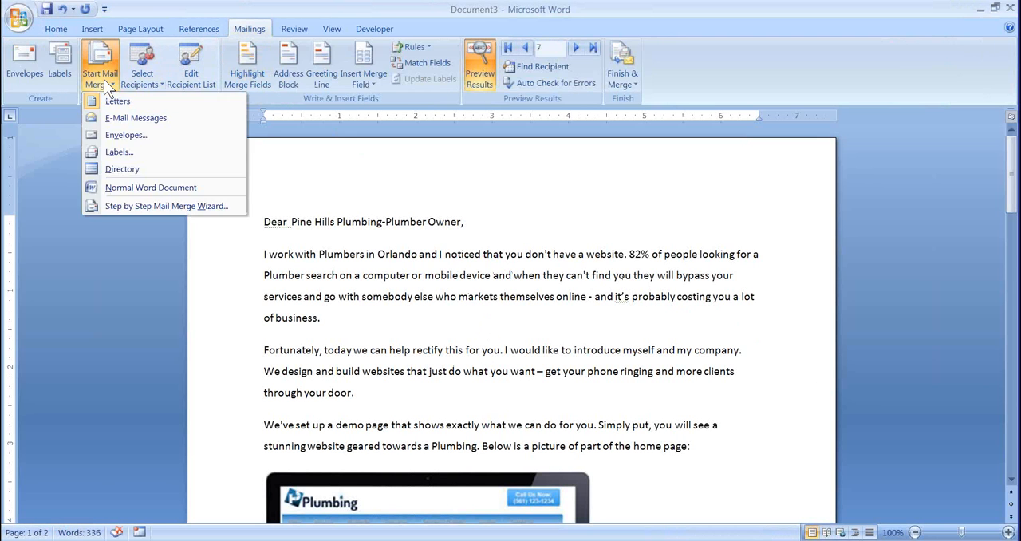
{"action": "left_click", "coordinate": [120, 205]}
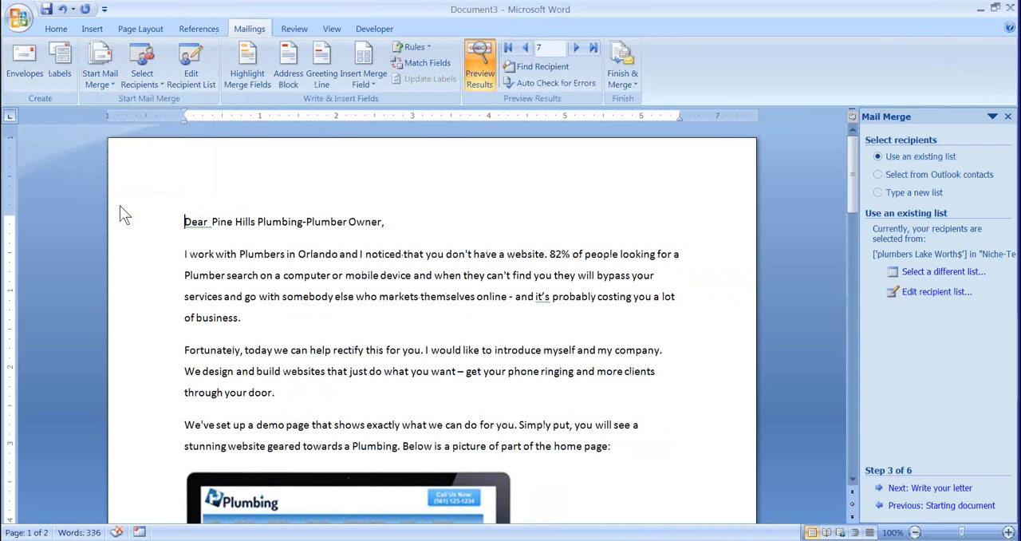
{"action": "left_click", "coordinate": [921, 488]}
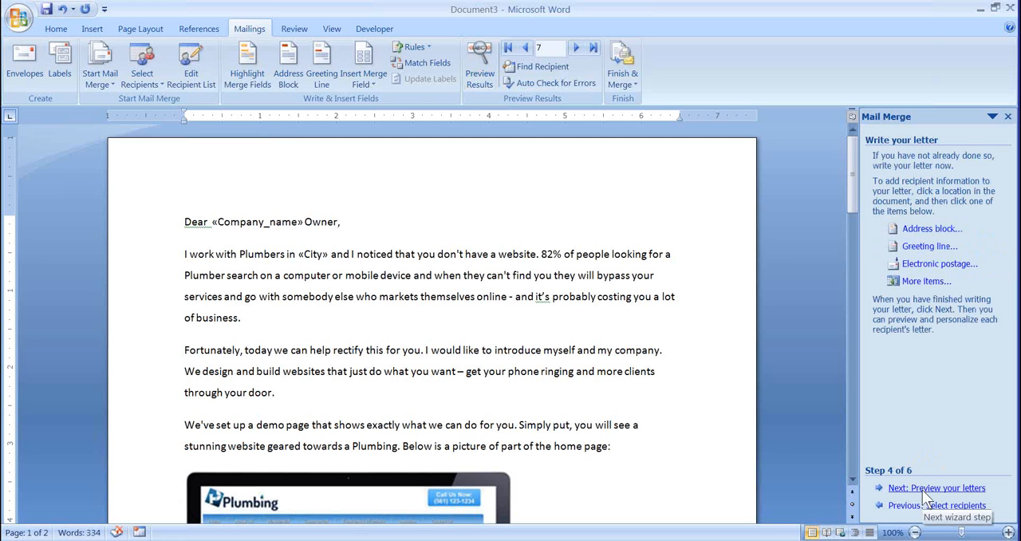
{"action": "left_click", "coordinate": [924, 488]}
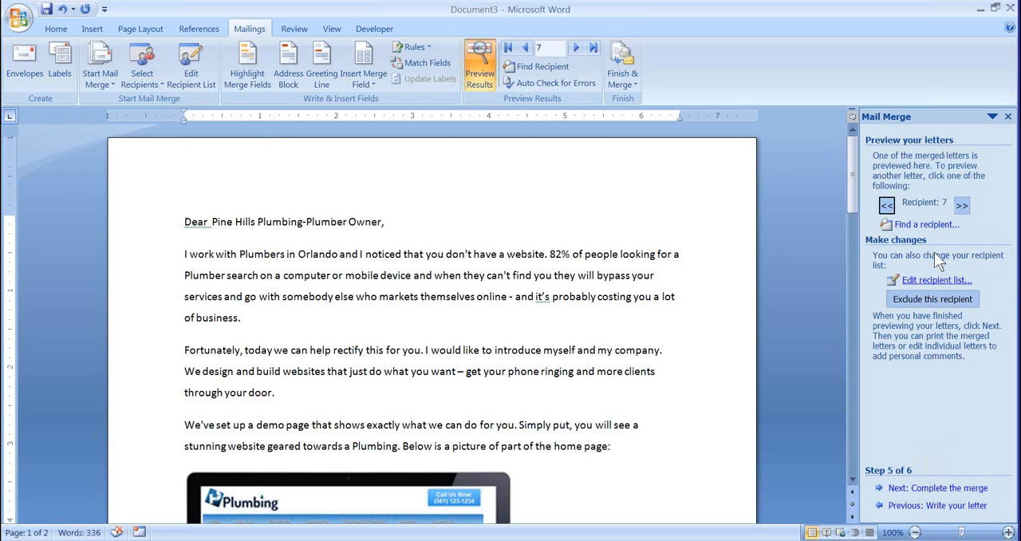
- Browse the merged letter previews back to recipient 1 and forward to recipient 4, checking each company name and city
{"action": "left_click", "coordinate": [887, 205]}
{"action": "left_click", "coordinate": [887, 205]}
{"action": "left_click", "coordinate": [887, 205]}
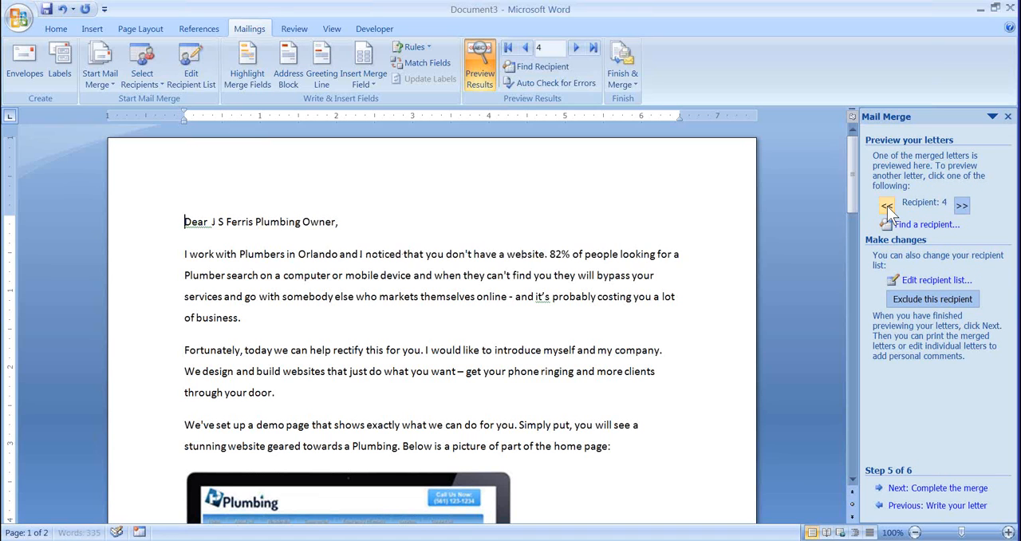
{"action": "left_click", "coordinate": [887, 205]}
{"action": "left_click", "coordinate": [130, 540]}
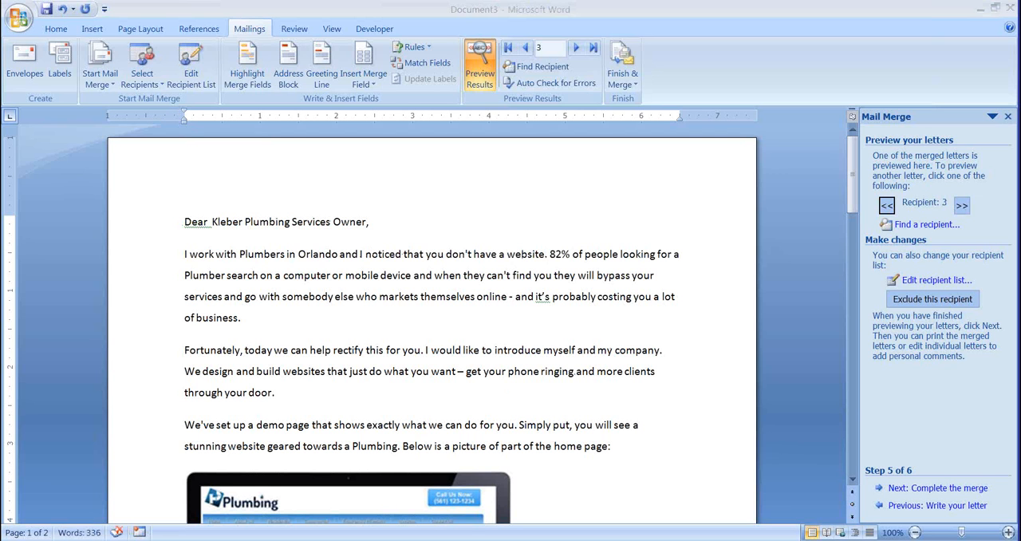
{"action": "left_click", "coordinate": [886, 205]}
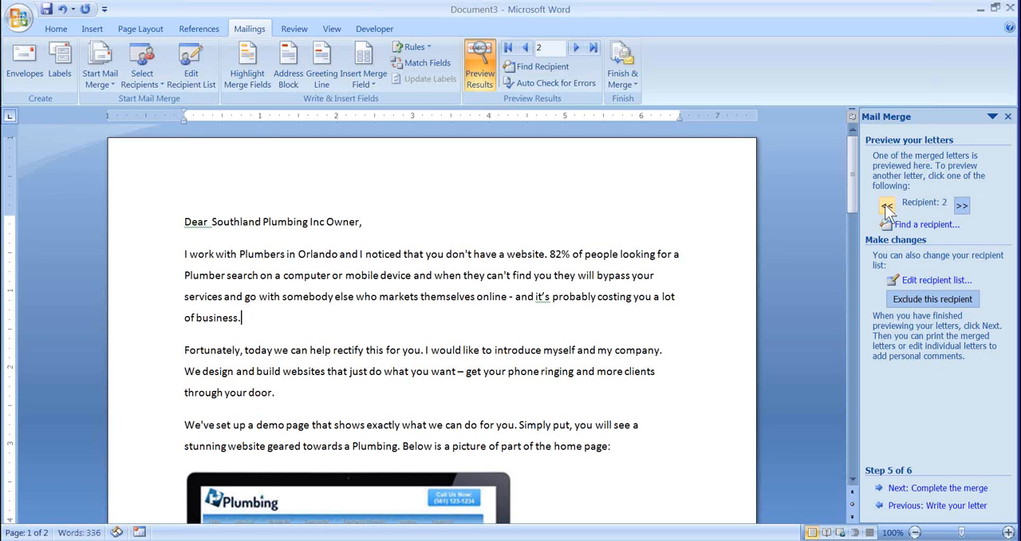
{"action": "left_click", "coordinate": [886, 206]}
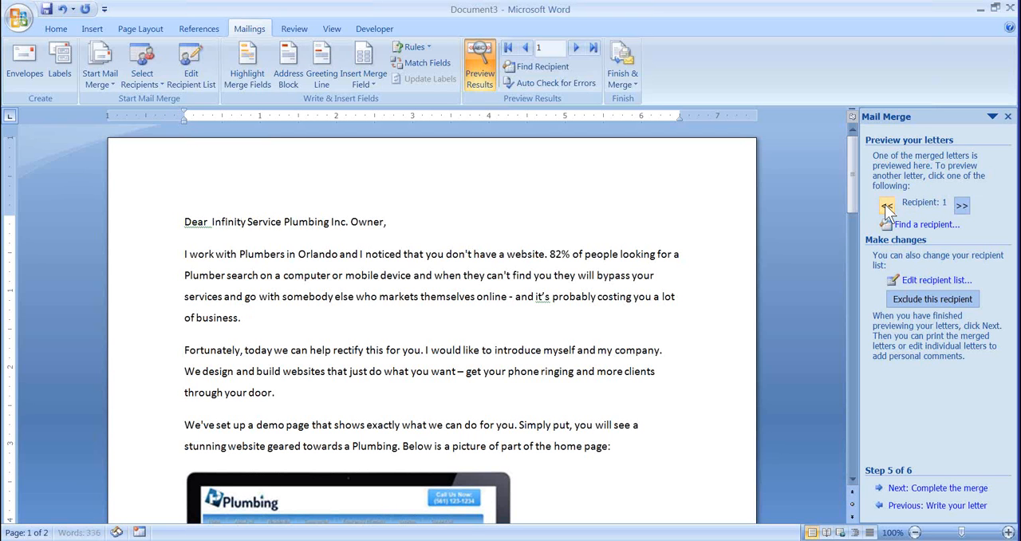
{"action": "left_click", "coordinate": [965, 206]}
{"action": "left_click", "coordinate": [965, 206]}
{"action": "left_click", "coordinate": [965, 207]}
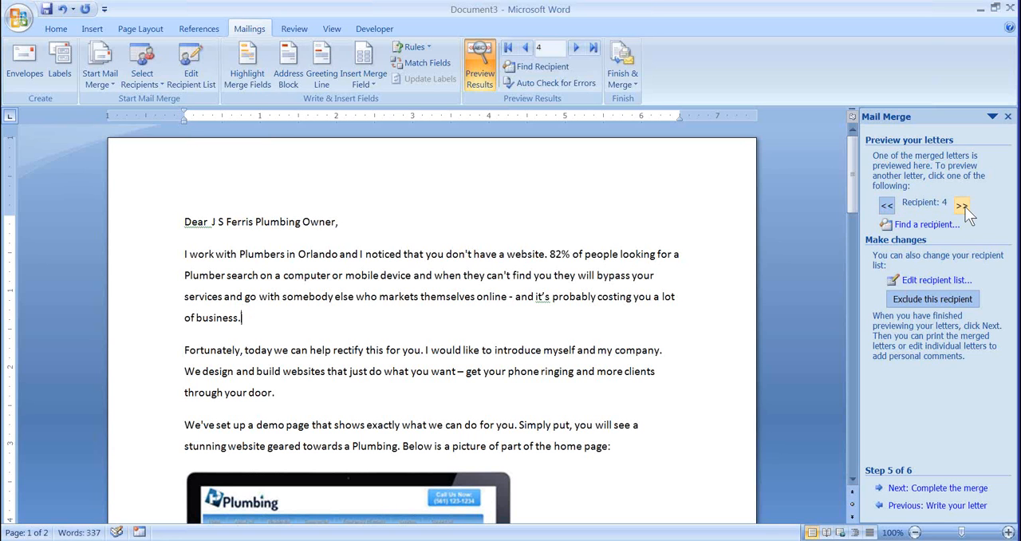
- Close the plumbing letters Document3 and Document4 without saving their changes
{"action": "left_click", "coordinate": [1010, 9]}
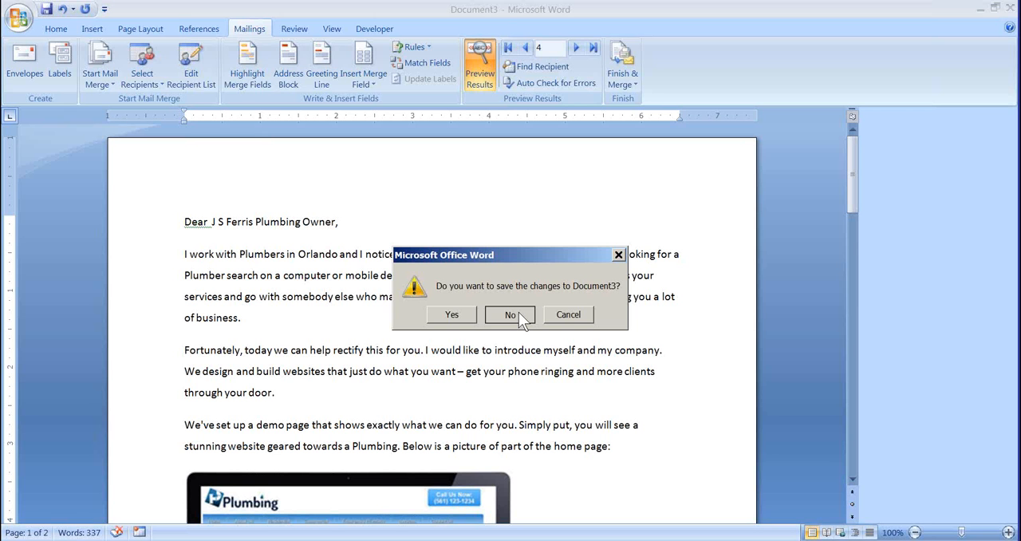
{"action": "left_click", "coordinate": [511, 315]}
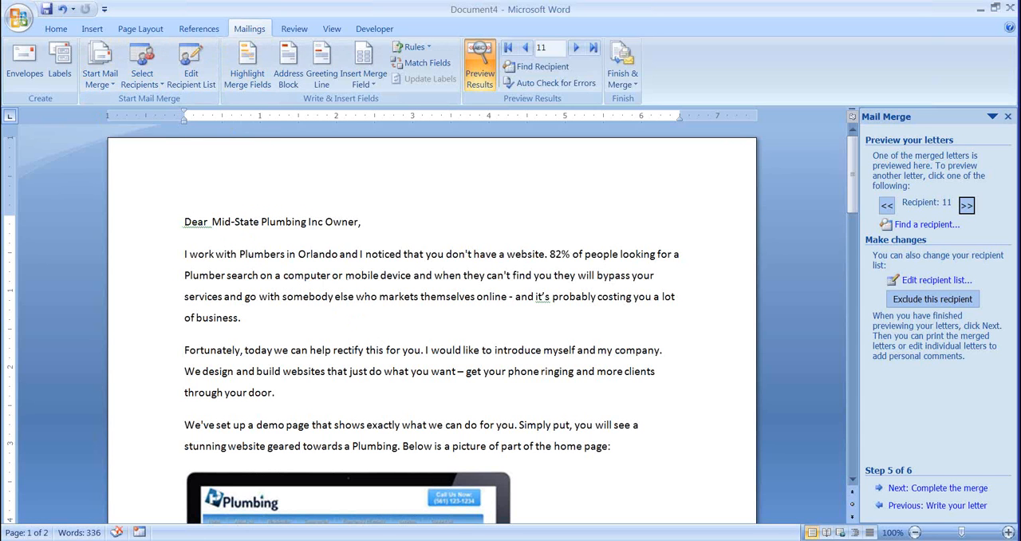
{"action": "left_click", "coordinate": [254, 540]}
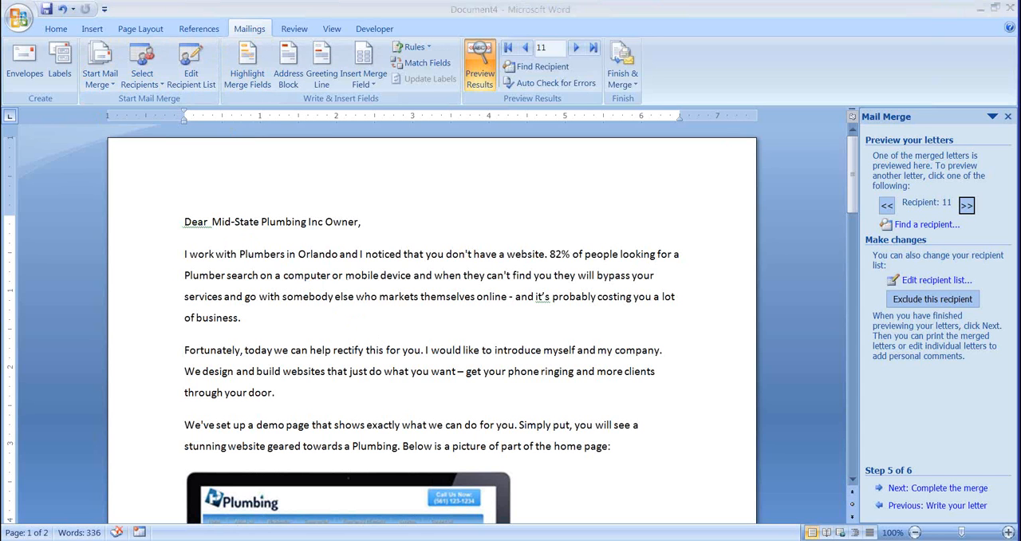
{"action": "left_click", "coordinate": [292, 169]}
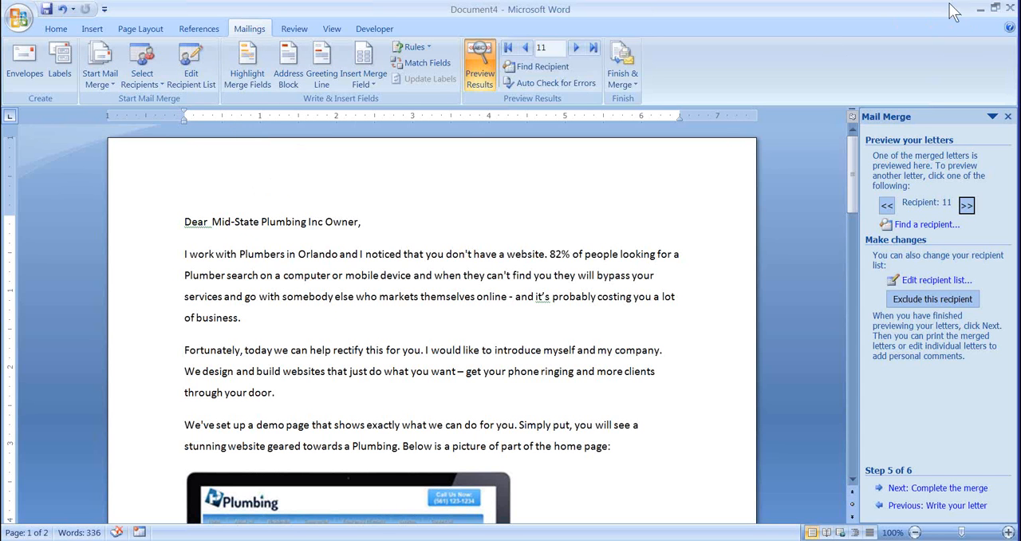
{"action": "left_click", "coordinate": [1010, 7]}
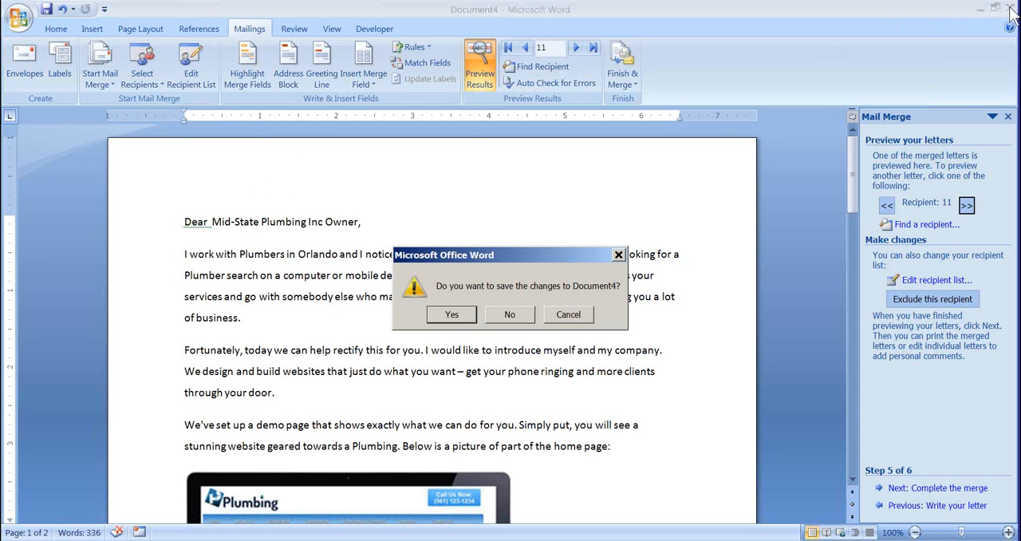
{"action": "left_click", "coordinate": [507, 314]}
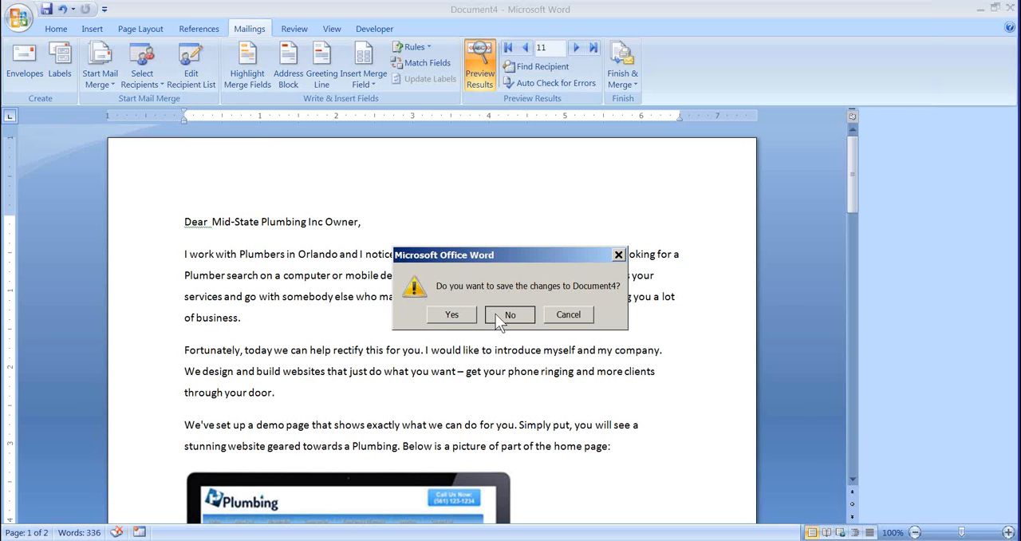
{"action": "left_click", "coordinate": [495, 313]}
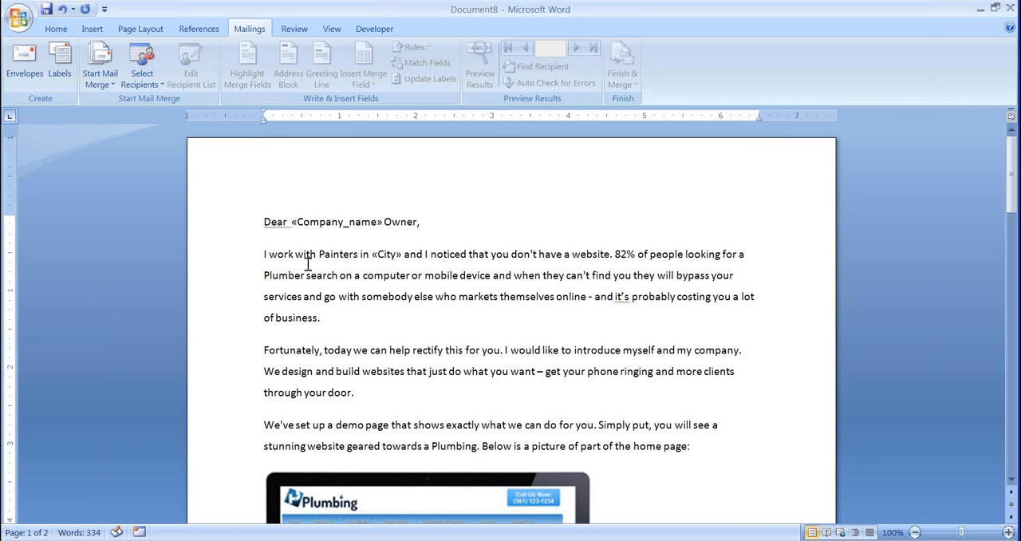
- Start the step-by-step mail merge wizard for the painter letter, keeping Letters and the current document, and advance to recipient selection
{"action": "left_click", "coordinate": [307, 260]}
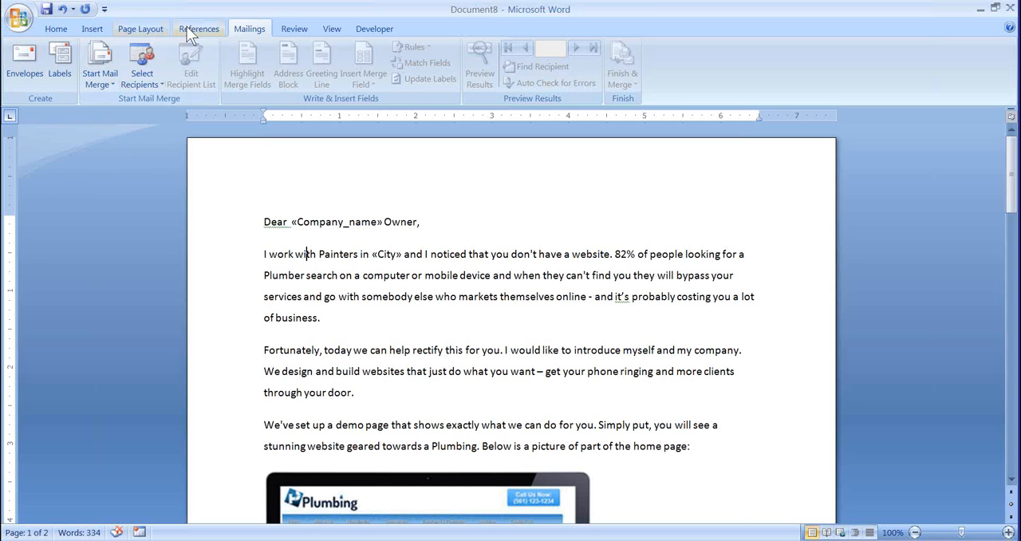
{"action": "left_click", "coordinate": [103, 71]}
{"action": "left_click", "coordinate": [126, 200]}
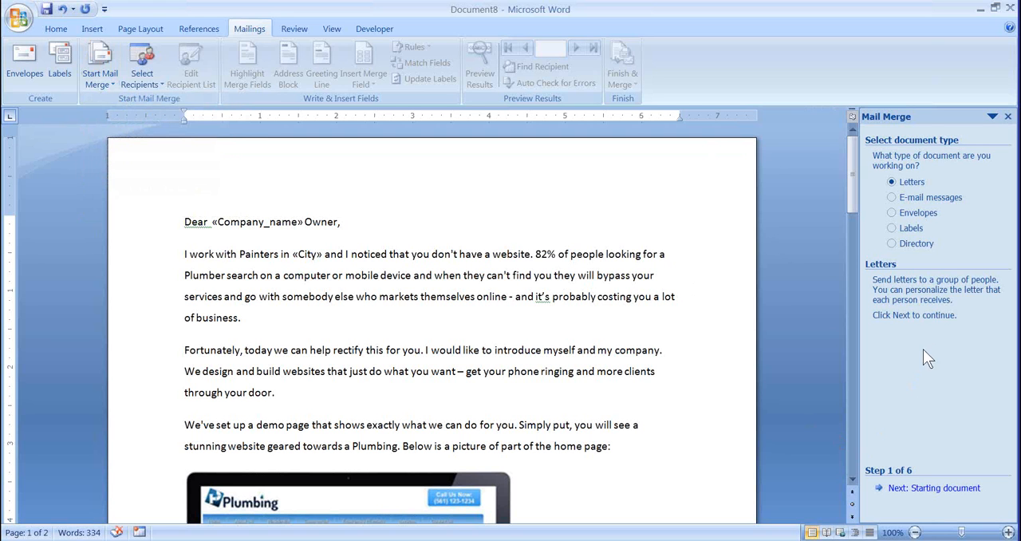
{"action": "left_click", "coordinate": [926, 493]}
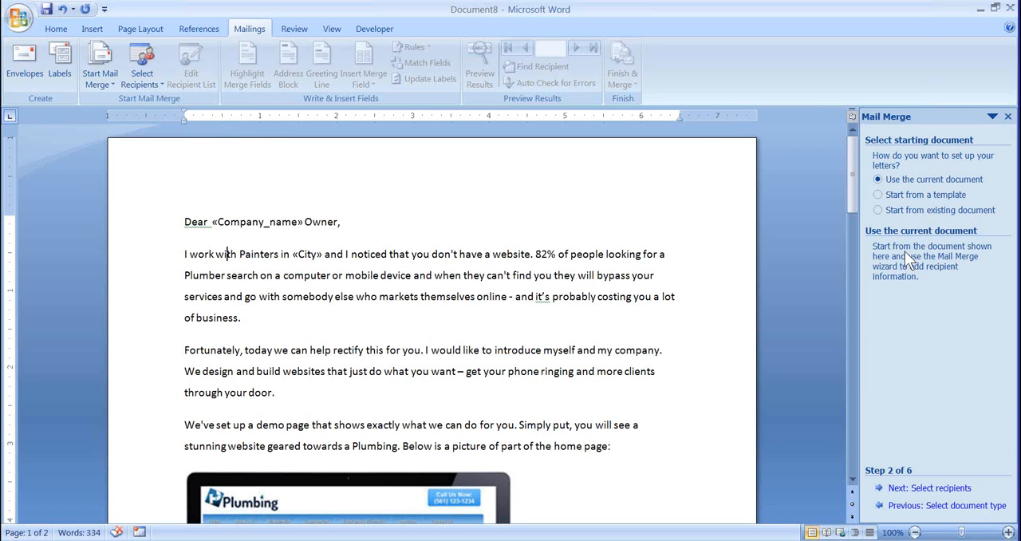
{"action": "left_click", "coordinate": [937, 489]}
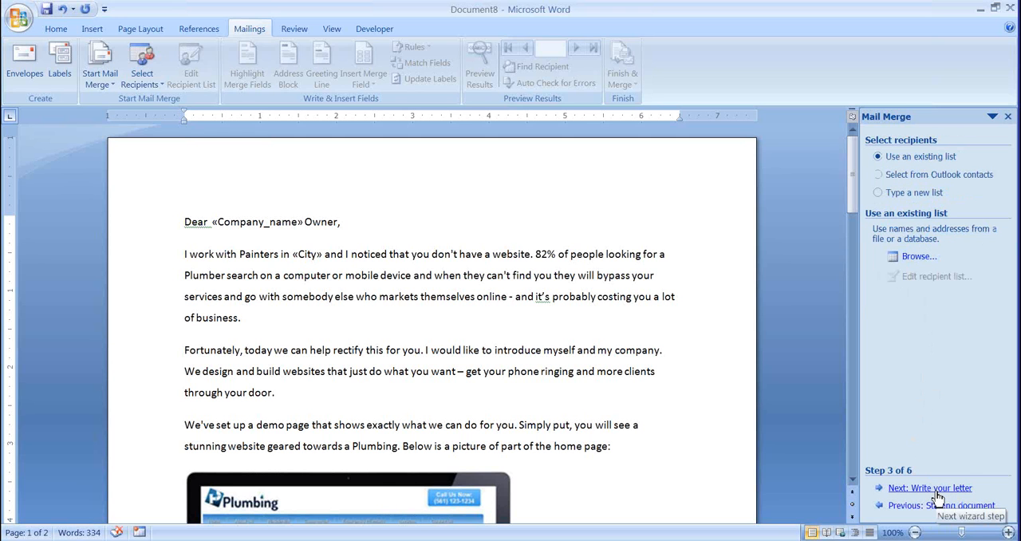
- Browse for an existing recipient list and open Niche-Template-original.xlsx from the Desktop folder 1 Web > Auto Prospecting Letter
{"action": "left_click", "coordinate": [917, 257]}
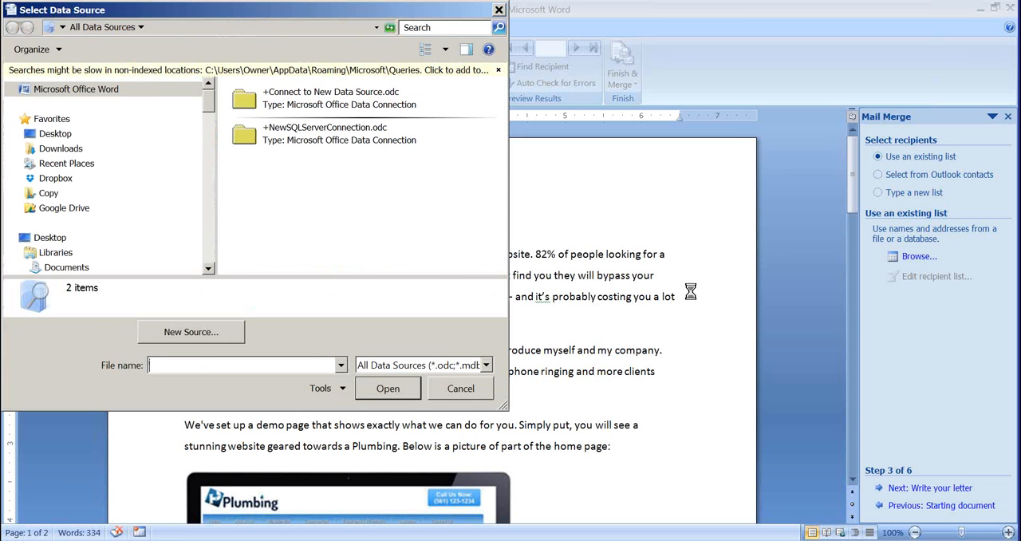
{"action": "left_click", "coordinate": [55, 133]}
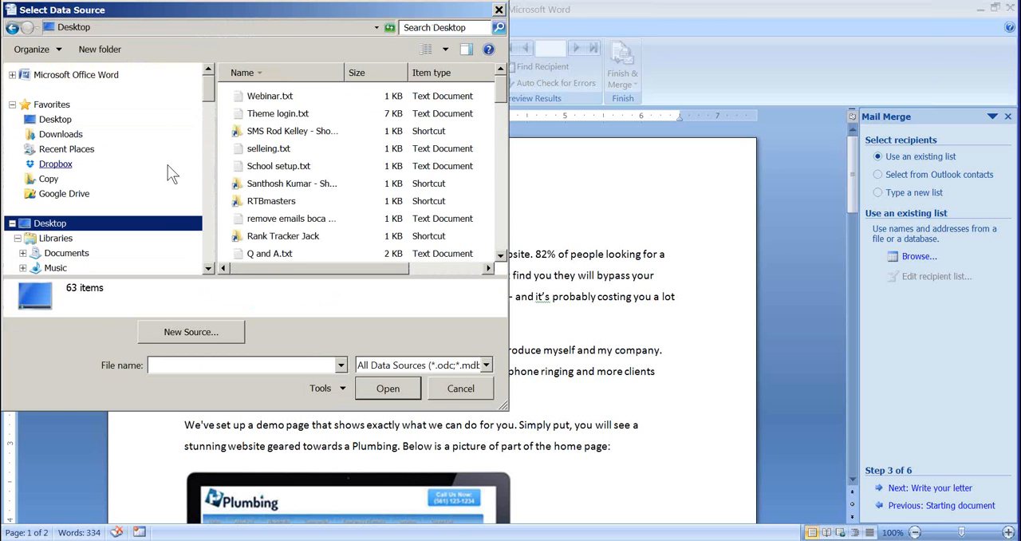
{"action": "left_click_drag", "start_coordinate": [504, 96], "coordinate": [471, 219]}
{"action": "scroll", "coordinate": [366, 209], "scroll_direction": "down", "scroll_amount": 3}
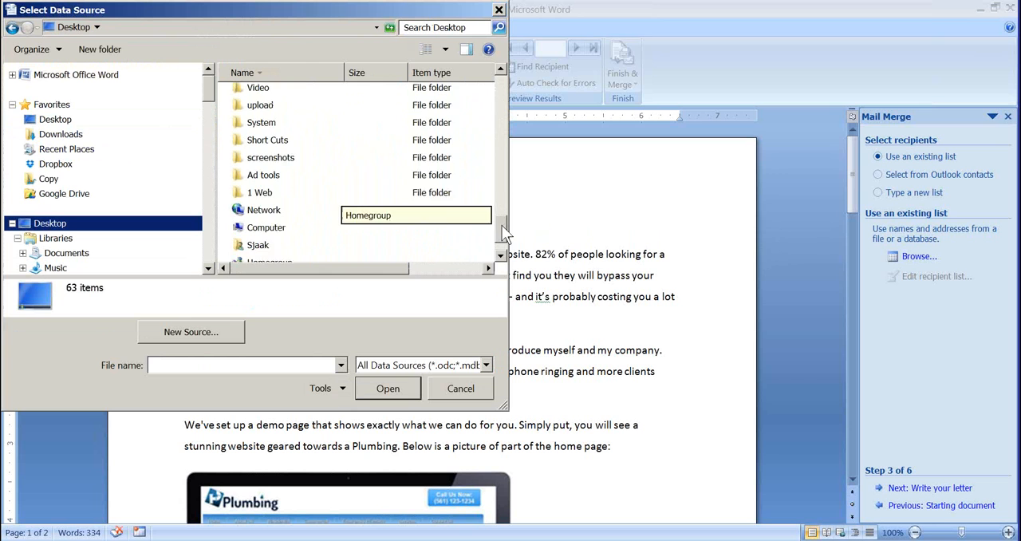
{"action": "left_click", "coordinate": [262, 182]}
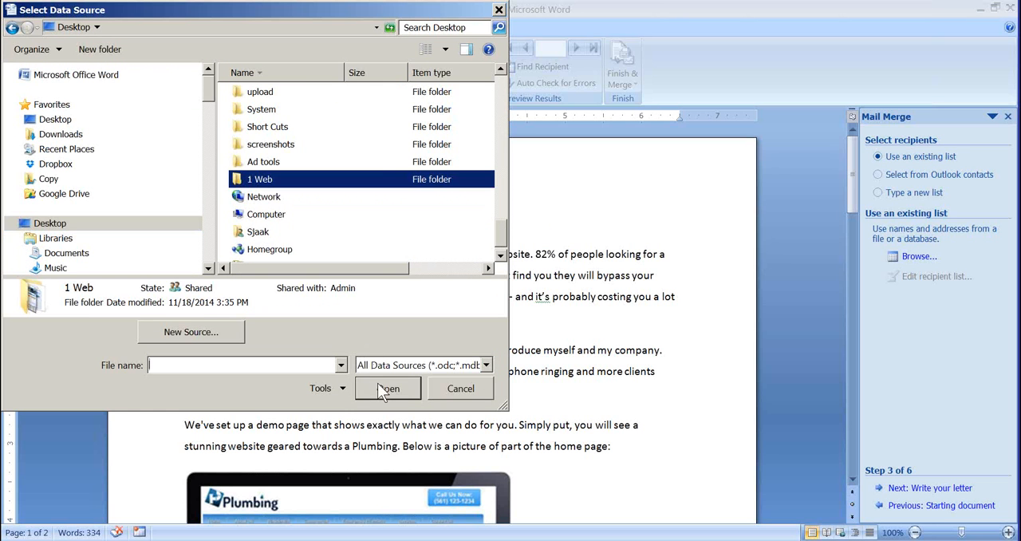
{"action": "left_click", "coordinate": [378, 383]}
{"action": "double_click", "coordinate": [285, 96]}
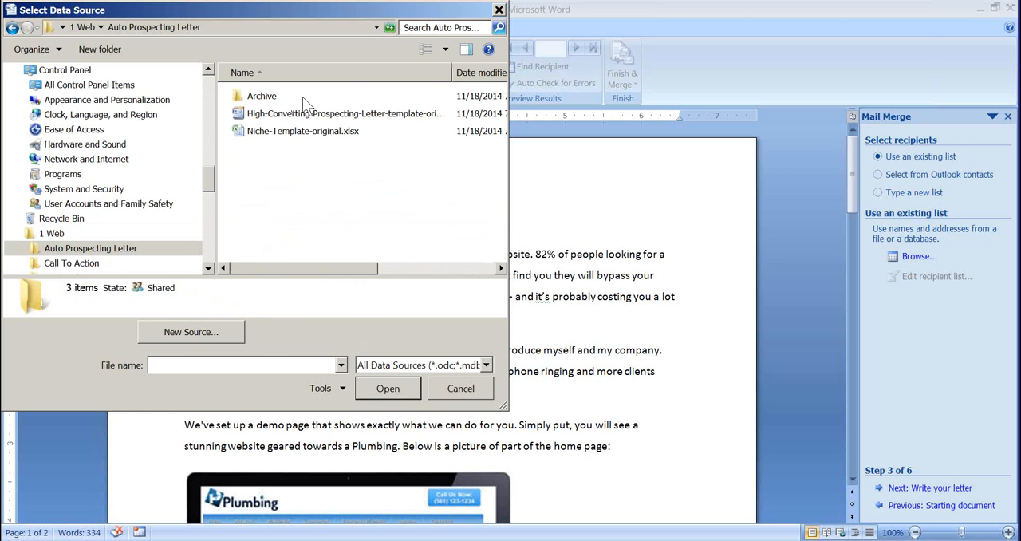
{"action": "left_click", "coordinate": [283, 135]}
{"action": "left_click", "coordinate": [392, 390]}
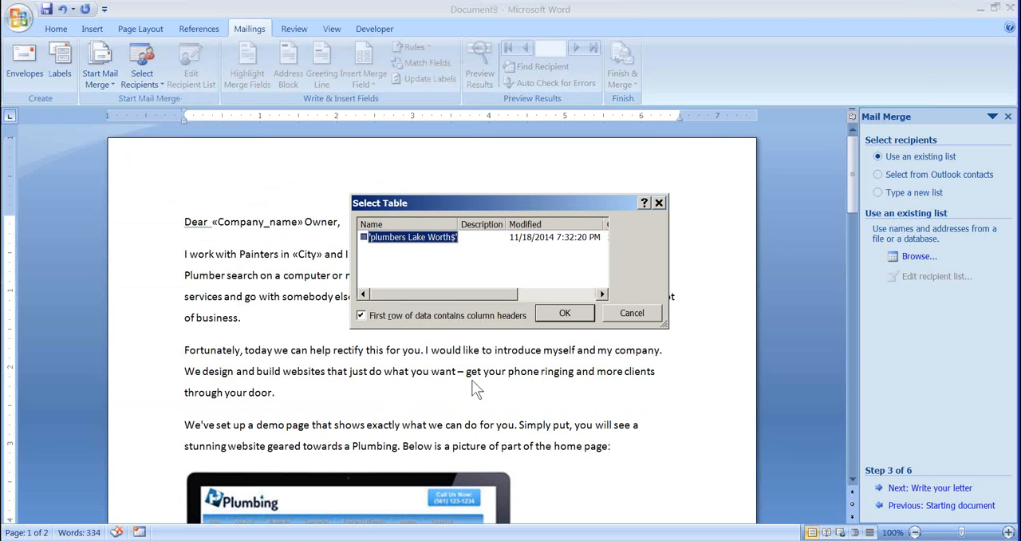
- Accept the 'plumbers Lake Worth$' table with all its recipients and advance the merge to previewing the letters
{"action": "left_click", "coordinate": [550, 310]}
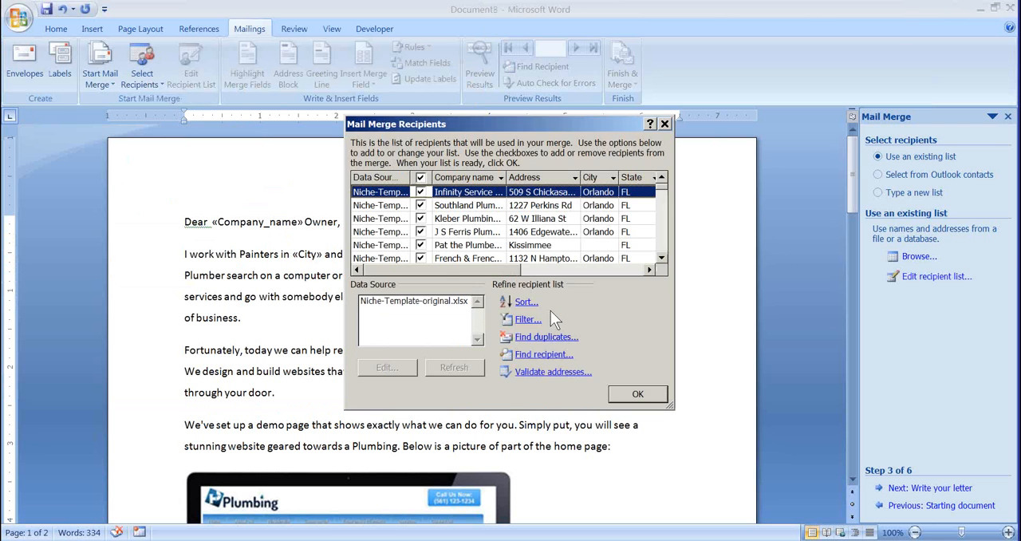
{"action": "left_click", "coordinate": [635, 394]}
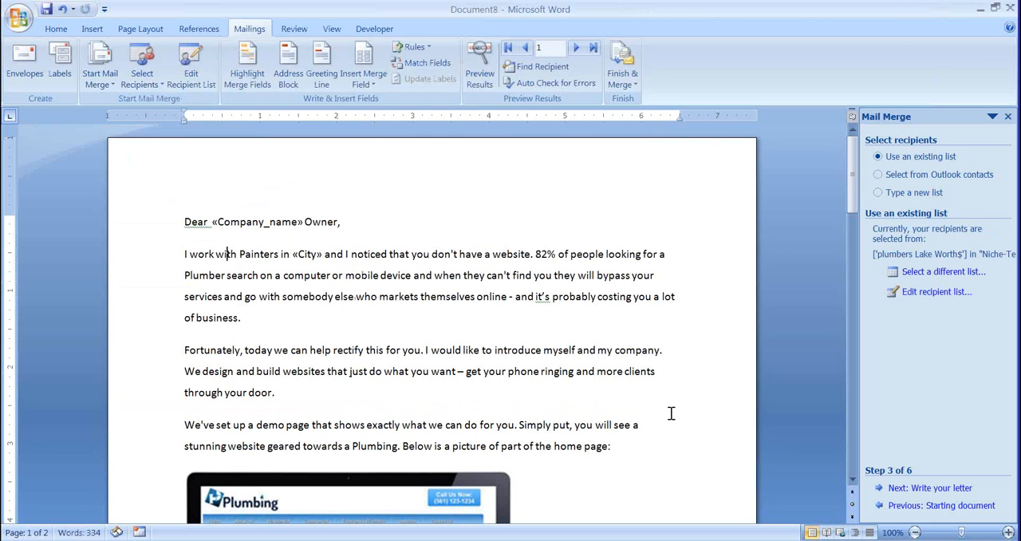
{"action": "left_click", "coordinate": [929, 488]}
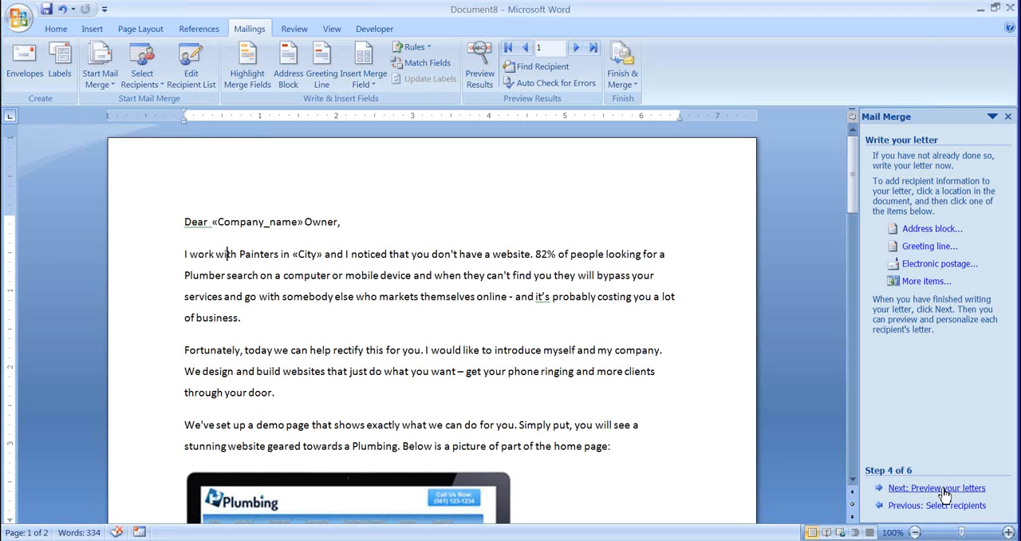
{"action": "left_click", "coordinate": [930, 488]}
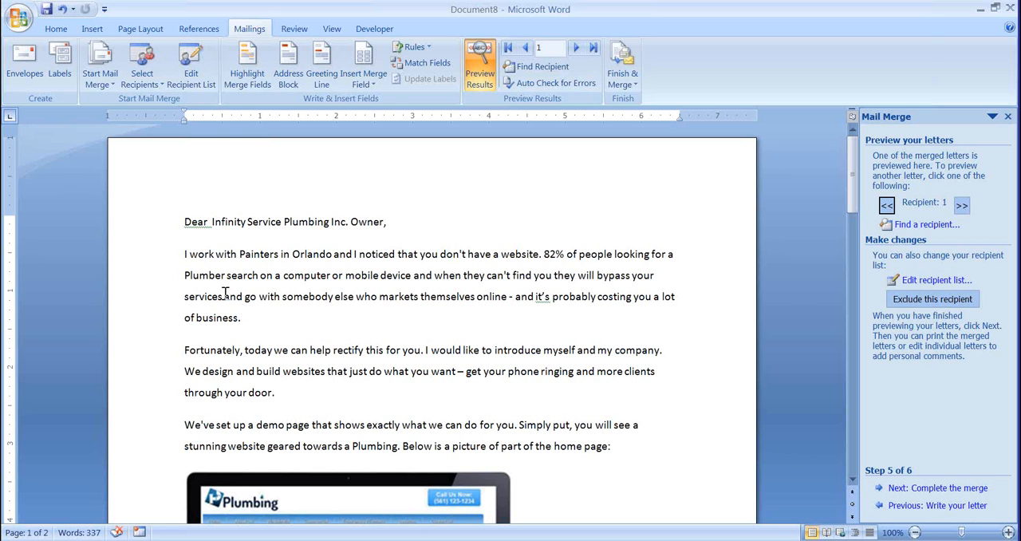
- Replace every occurrence of "Plumber" with "Painter" in the letter
{"action": "left_click_drag", "start_coordinate": [226, 276], "coordinate": [185, 279]}
{"action": "key", "text": "ctrl+c"}
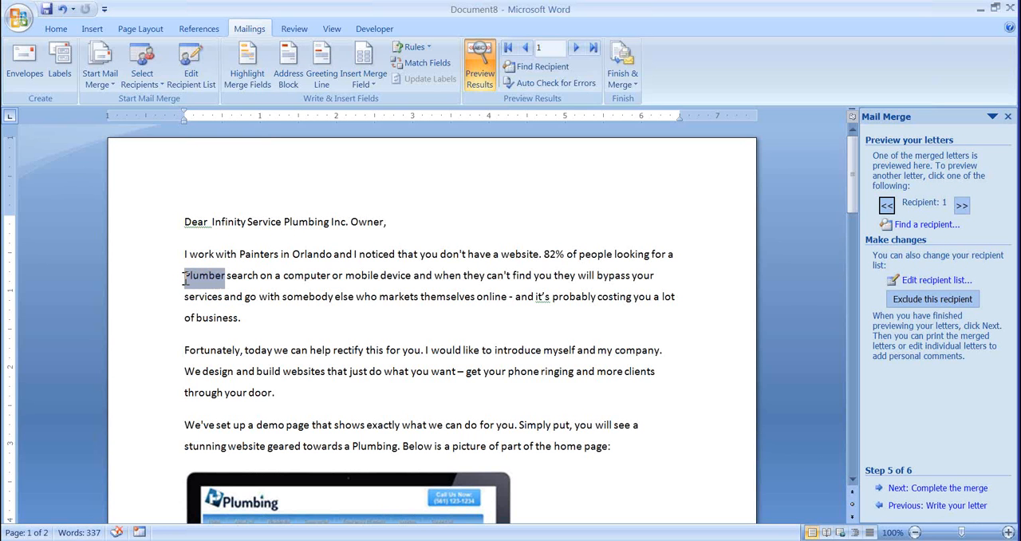
{"action": "left_click", "coordinate": [402, 217]}
{"action": "key", "text": "ctrl+f"}
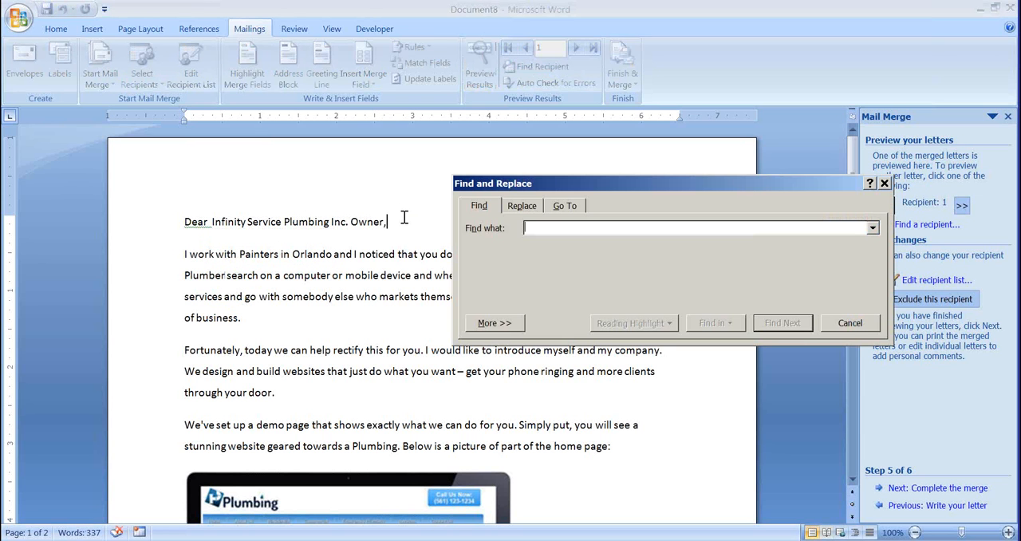
{"action": "key", "text": "ctrl+v"}
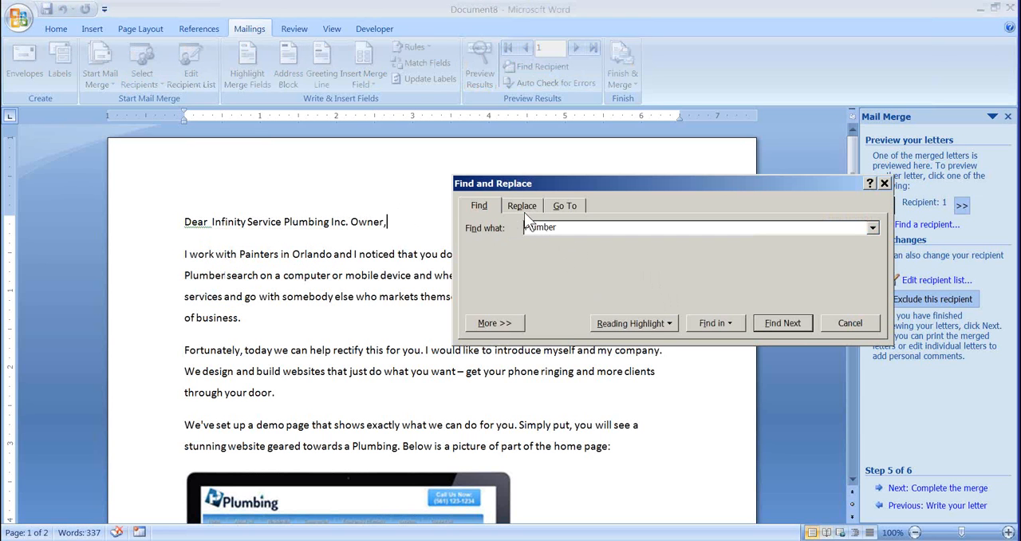
{"action": "left_click", "coordinate": [523, 209]}
{"action": "left_click", "coordinate": [540, 275]}
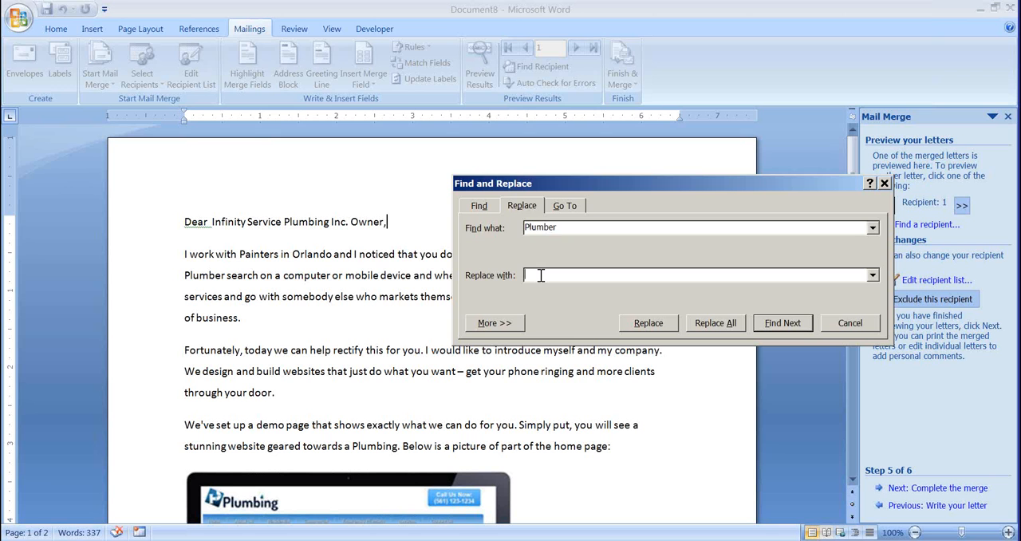
{"action": "type", "text": "Painter"}
{"action": "left_click", "coordinate": [722, 323]}
{"action": "left_click", "coordinate": [551, 315]}
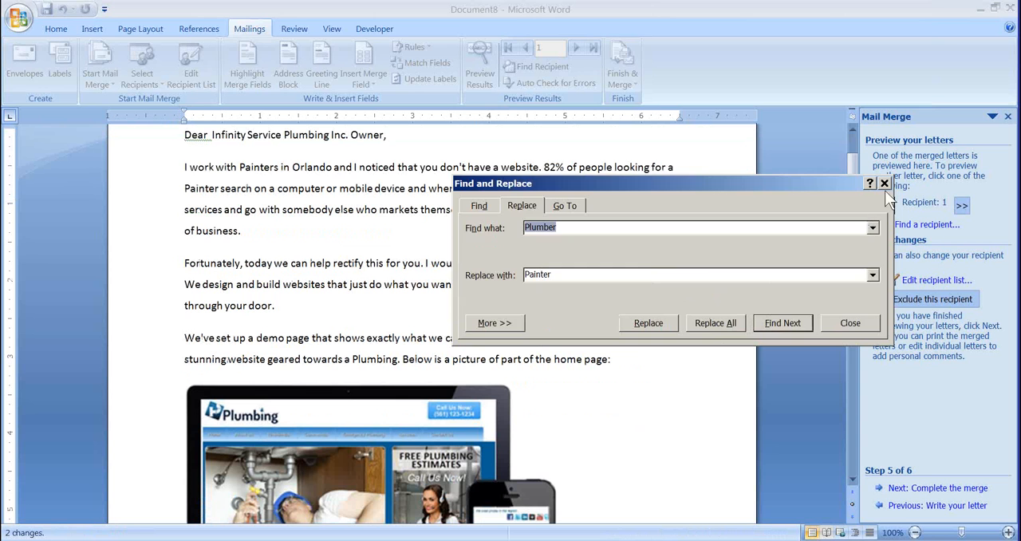
{"action": "left_click", "coordinate": [884, 184]}
- Review the previewed letter for recipient 1, examining the niche wording, the website picture and the demo site URL
{"action": "scroll", "coordinate": [554, 263], "scroll_direction": "down", "scroll_amount": 3}
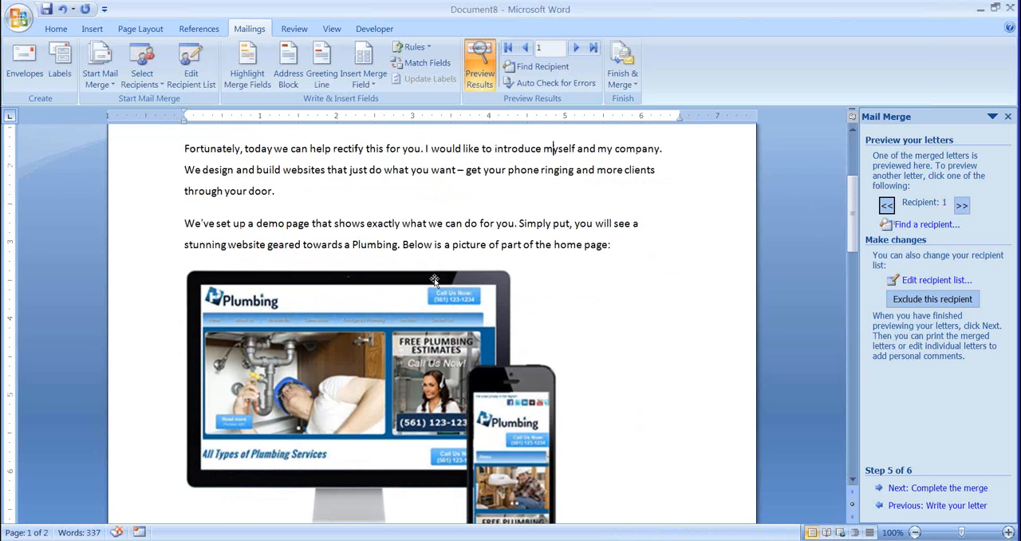
{"action": "scroll", "coordinate": [438, 392], "scroll_direction": "down", "scroll_amount": 1}
{"action": "scroll", "coordinate": [410, 378], "scroll_direction": "up", "scroll_amount": 2}
{"action": "scroll", "coordinate": [410, 378], "scroll_direction": "up", "scroll_amount": 4}
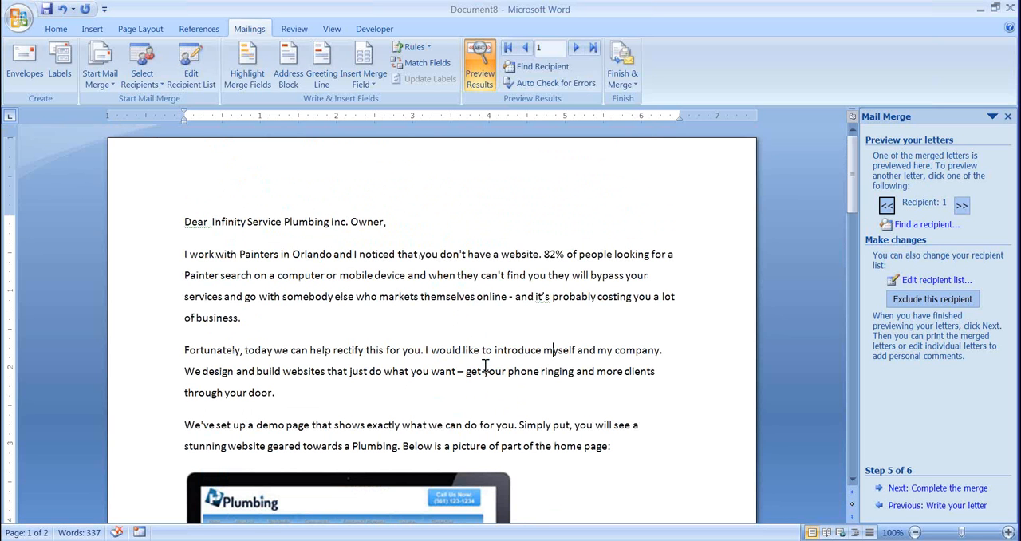
{"action": "scroll", "coordinate": [485, 365], "scroll_direction": "down", "scroll_amount": 3}
{"action": "scroll", "coordinate": [413, 435], "scroll_direction": "down", "scroll_amount": 8}
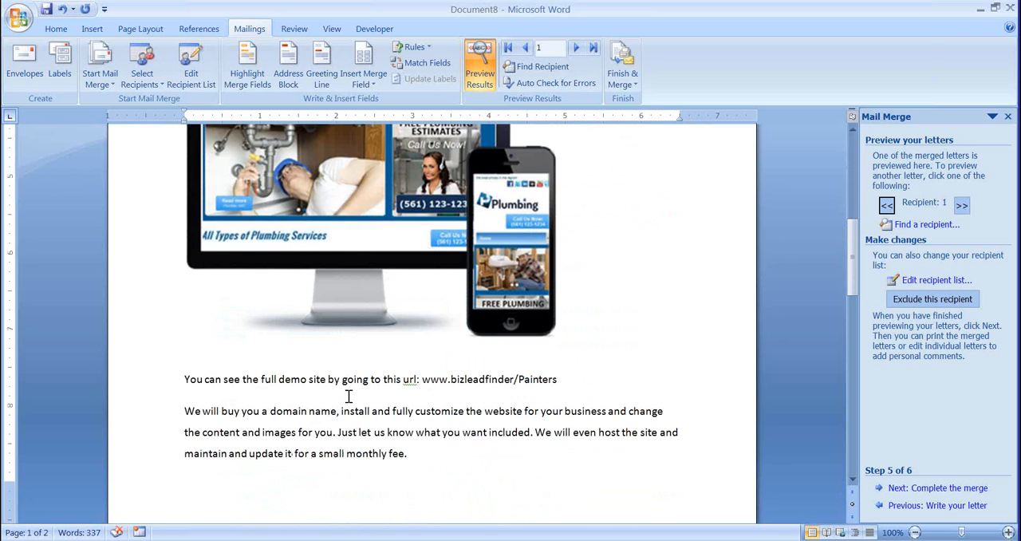
{"action": "scroll", "coordinate": [349, 397], "scroll_direction": "up", "scroll_amount": 3}
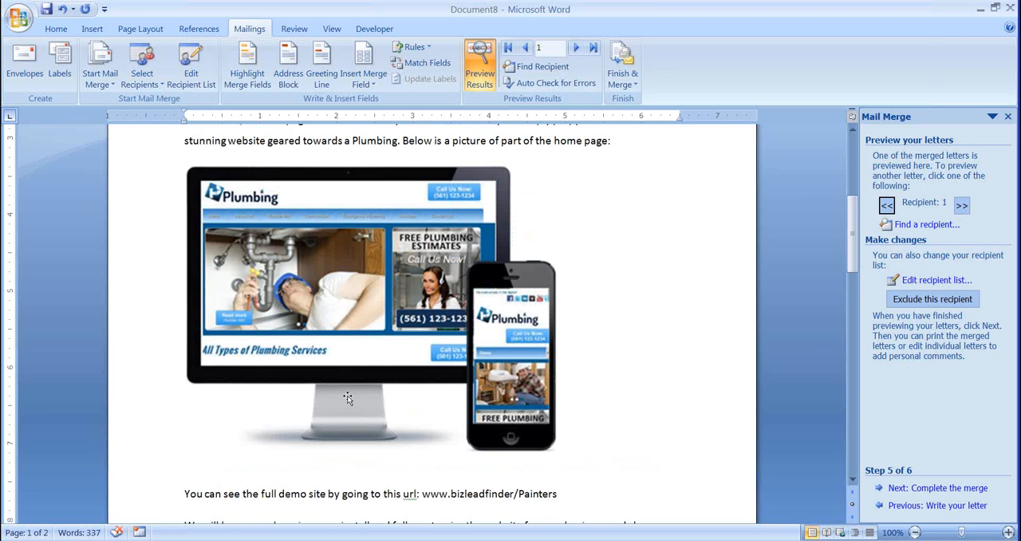
{"action": "scroll", "coordinate": [348, 398], "scroll_direction": "up", "scroll_amount": 4}
{"action": "scroll", "coordinate": [348, 398], "scroll_direction": "down", "scroll_amount": 3}
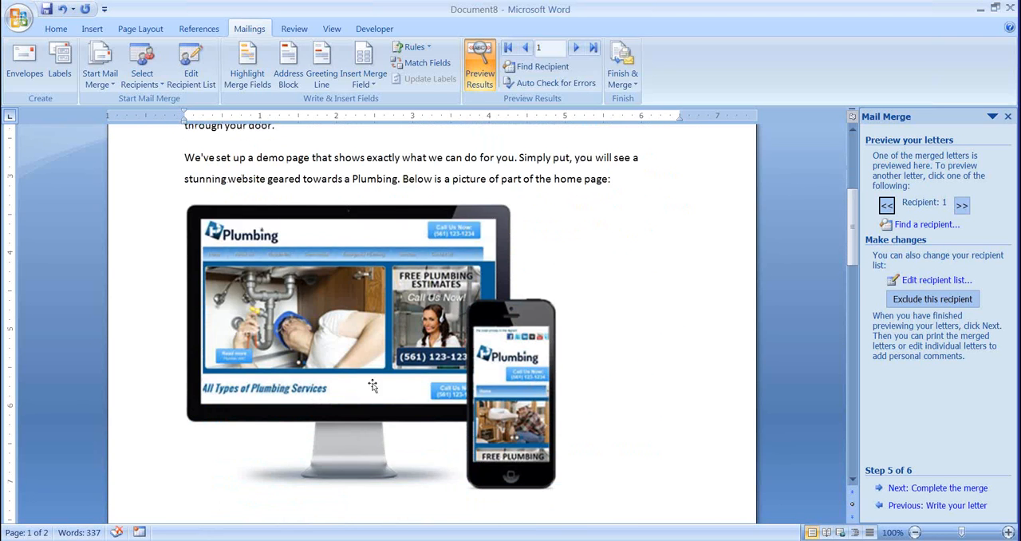
{"action": "scroll", "coordinate": [373, 383], "scroll_direction": "up", "scroll_amount": 7}
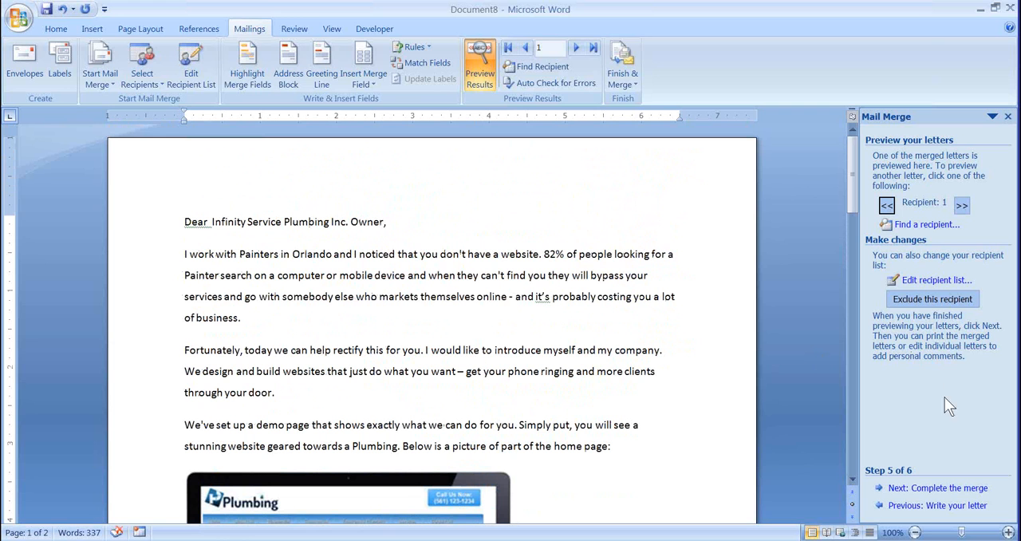
- Complete the mail merge by merging all records into a new document of individual letters
{"action": "left_click", "coordinate": [938, 488]}
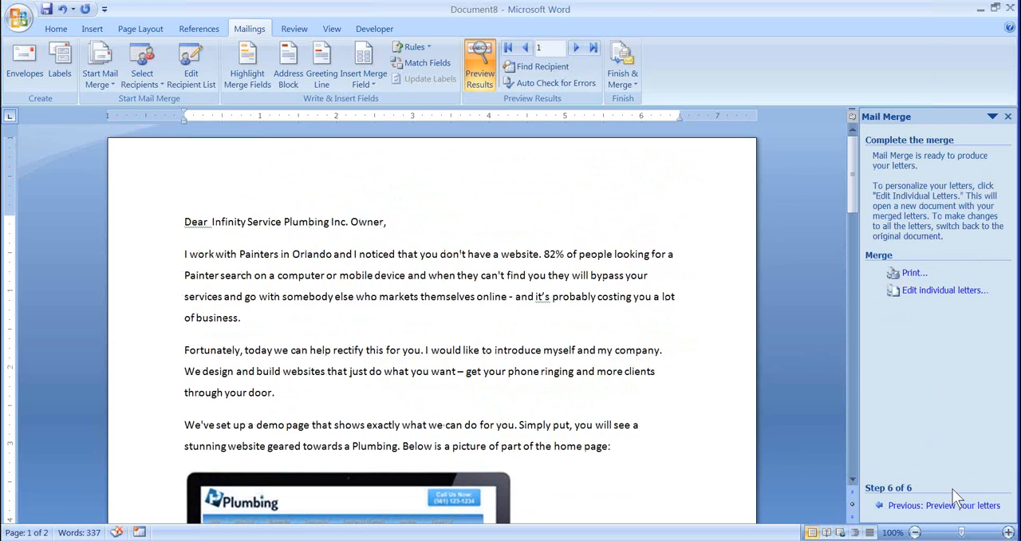
{"action": "left_click", "coordinate": [941, 291]}
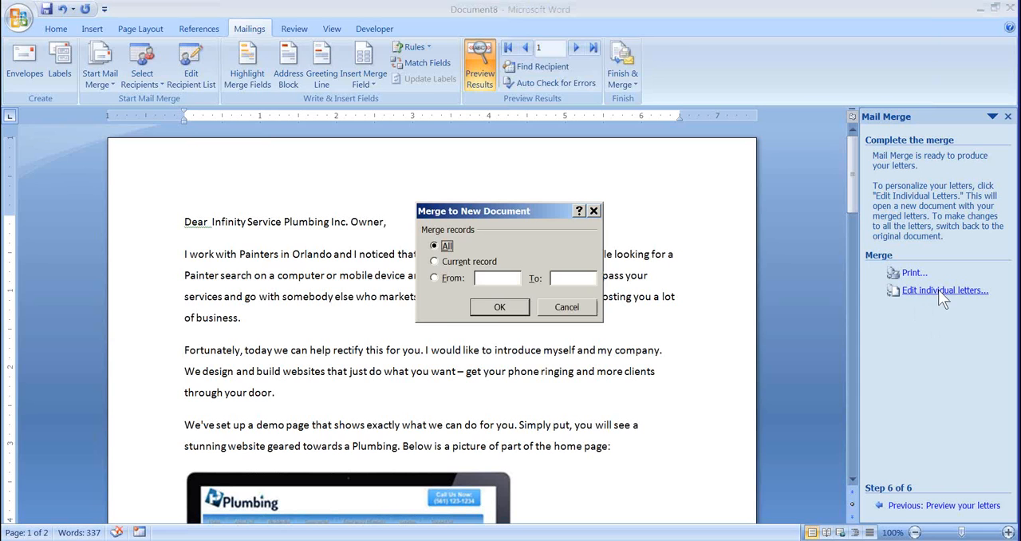
{"action": "left_click", "coordinate": [499, 307]}
- Read through the first merged letters, checking each company name, city, demo picture, URL and closing offer
{"action": "scroll", "coordinate": [498, 308], "scroll_direction": "down", "scroll_amount": 2}
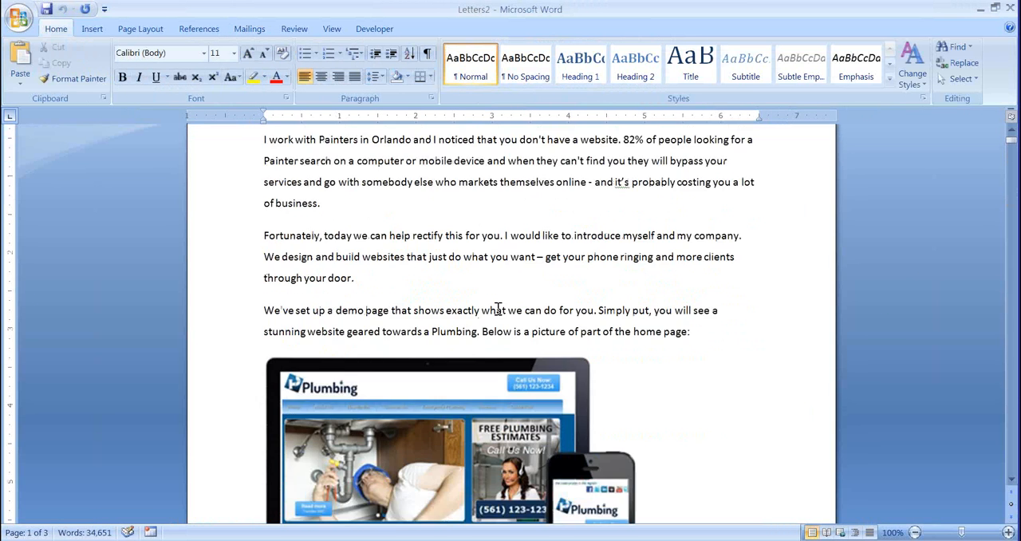
{"action": "scroll", "coordinate": [497, 308], "scroll_direction": "down", "scroll_amount": 10}
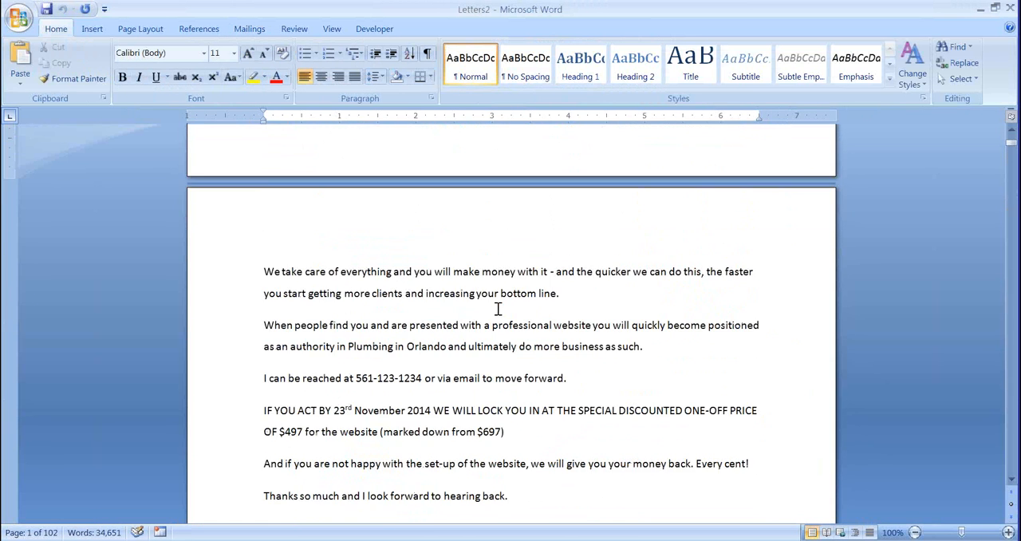
{"action": "scroll", "coordinate": [498, 308], "scroll_direction": "down", "scroll_amount": 10}
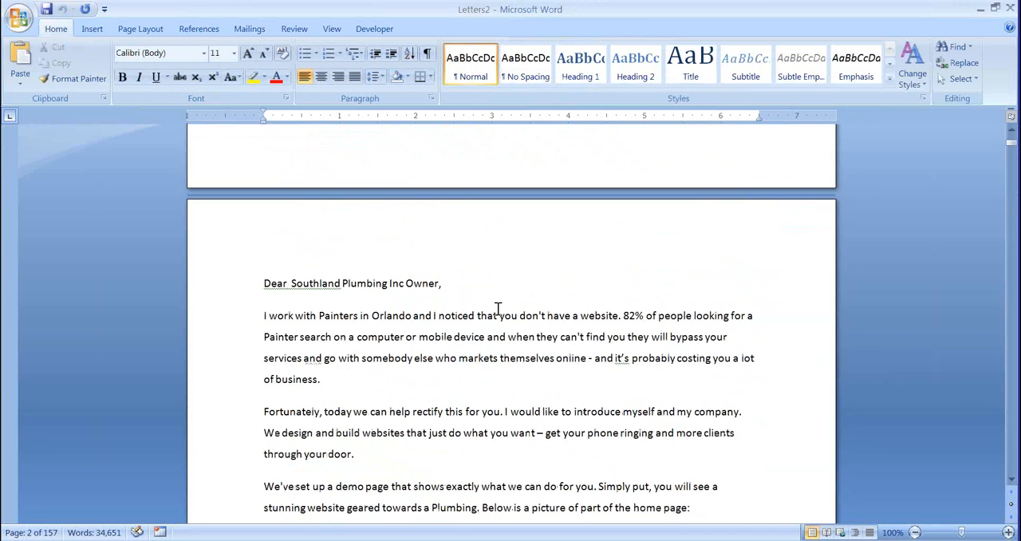
{"action": "scroll", "coordinate": [498, 308], "scroll_direction": "down", "scroll_amount": 8}
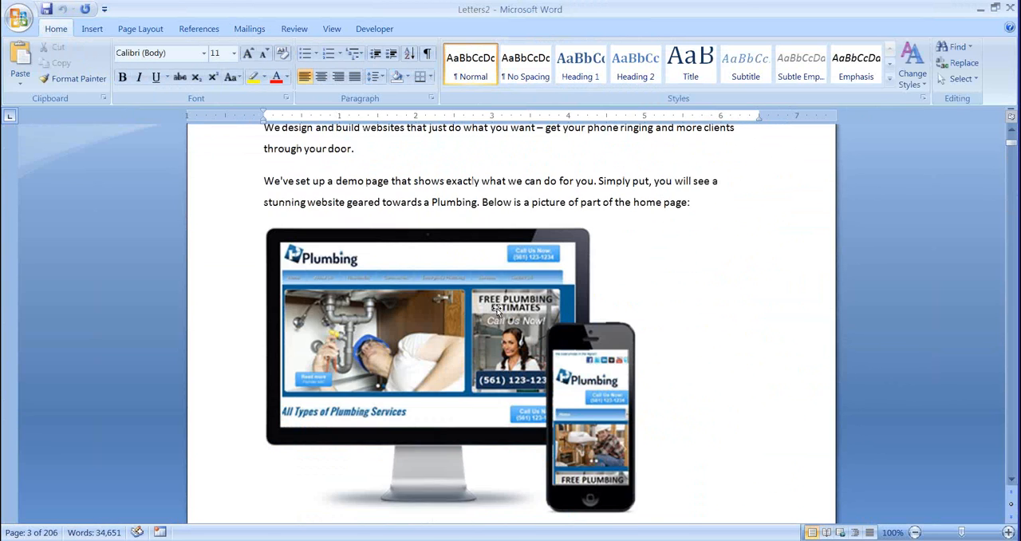
{"action": "scroll", "coordinate": [497, 310], "scroll_direction": "down", "scroll_amount": 4}
{"action": "scroll", "coordinate": [497, 310], "scroll_direction": "down", "scroll_amount": 3}
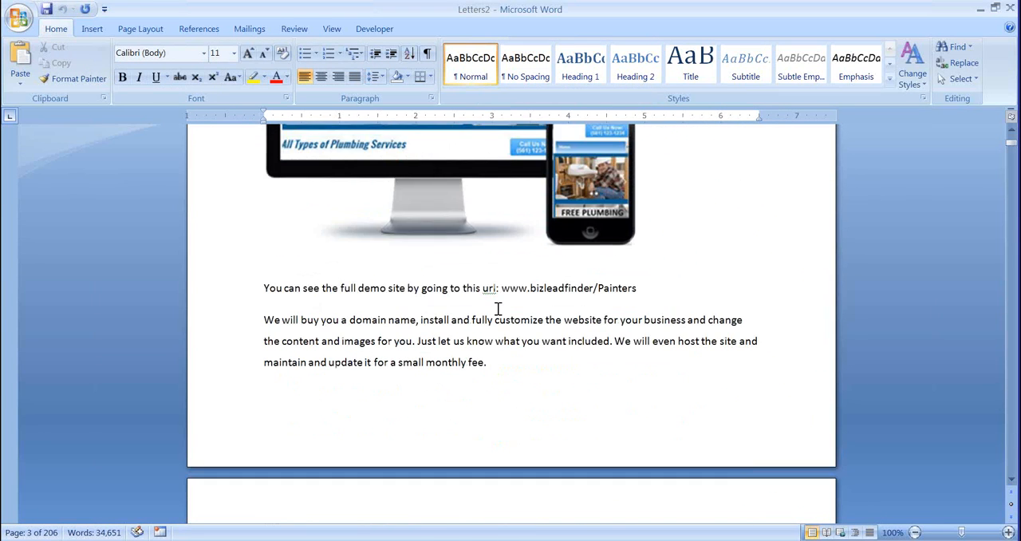
{"action": "scroll", "coordinate": [497, 309], "scroll_direction": "down", "scroll_amount": 2}
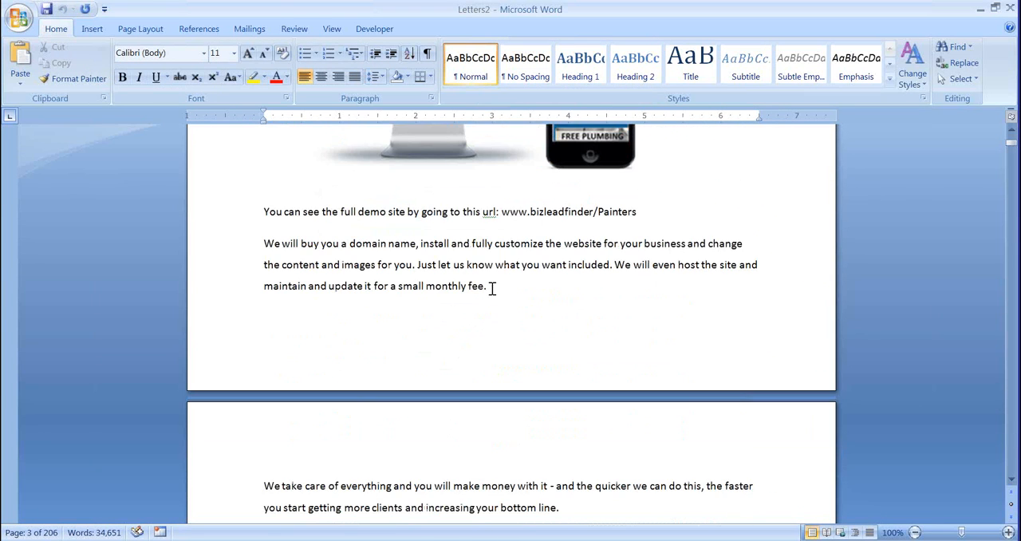
{"action": "scroll", "coordinate": [492, 289], "scroll_direction": "down", "scroll_amount": 9}
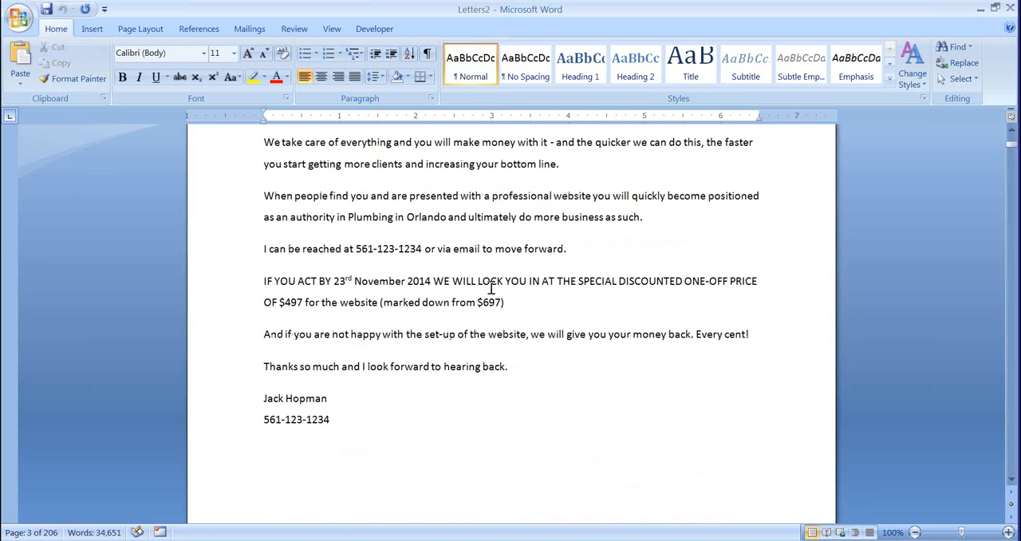
{"action": "scroll", "coordinate": [491, 288], "scroll_direction": "down", "scroll_amount": 1}
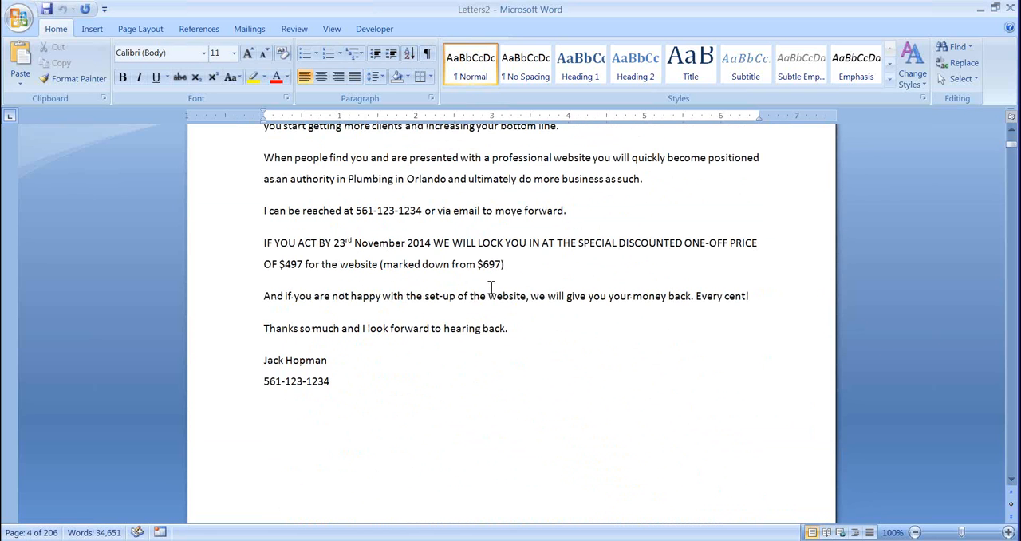
- Skim the remaining sample of merged letters, checking the demo URL and closing text, and return to the first letter
{"action": "scroll", "coordinate": [491, 289], "scroll_direction": "down", "scroll_amount": 10}
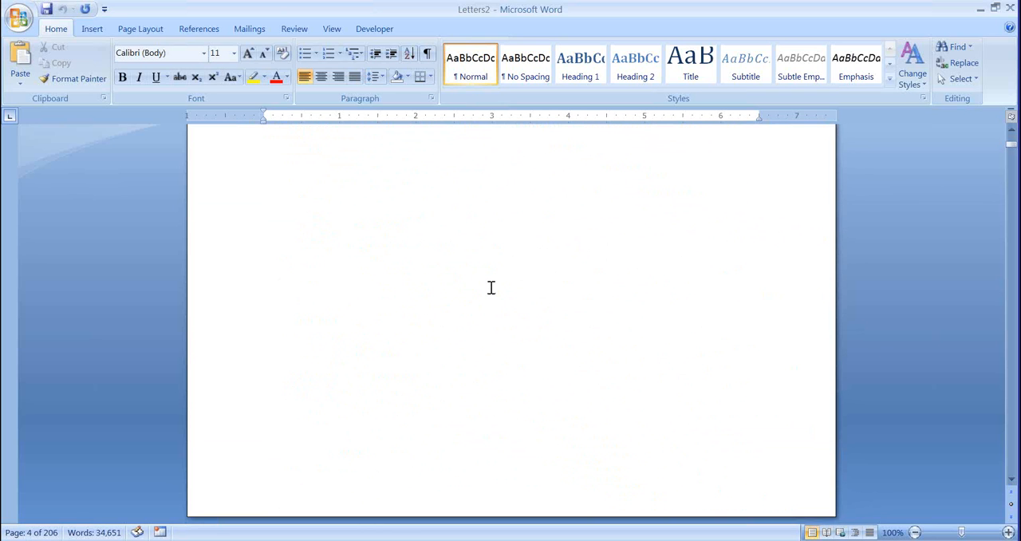
{"action": "scroll", "coordinate": [491, 288], "scroll_direction": "down", "scroll_amount": 20}
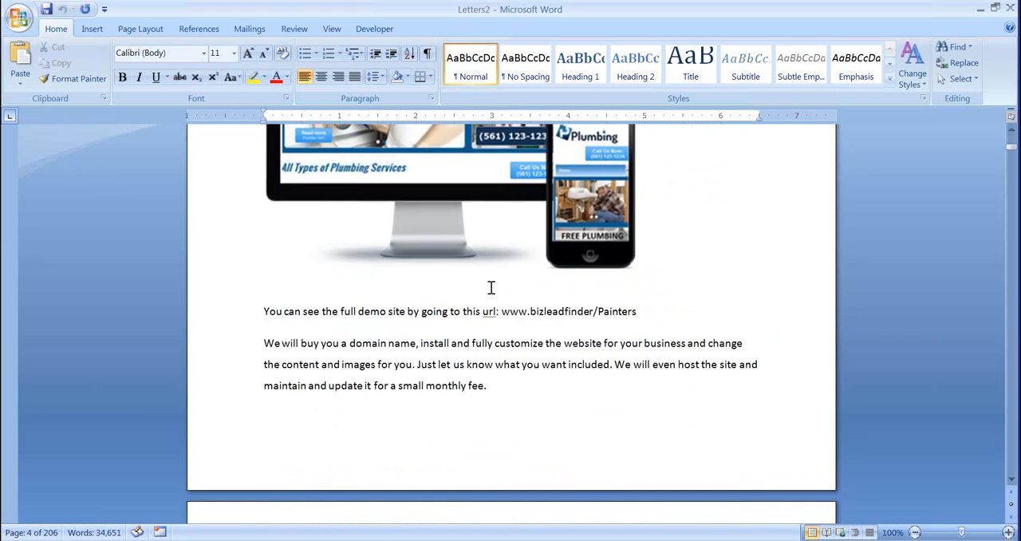
{"action": "scroll", "coordinate": [491, 288], "scroll_direction": "down", "scroll_amount": 17}
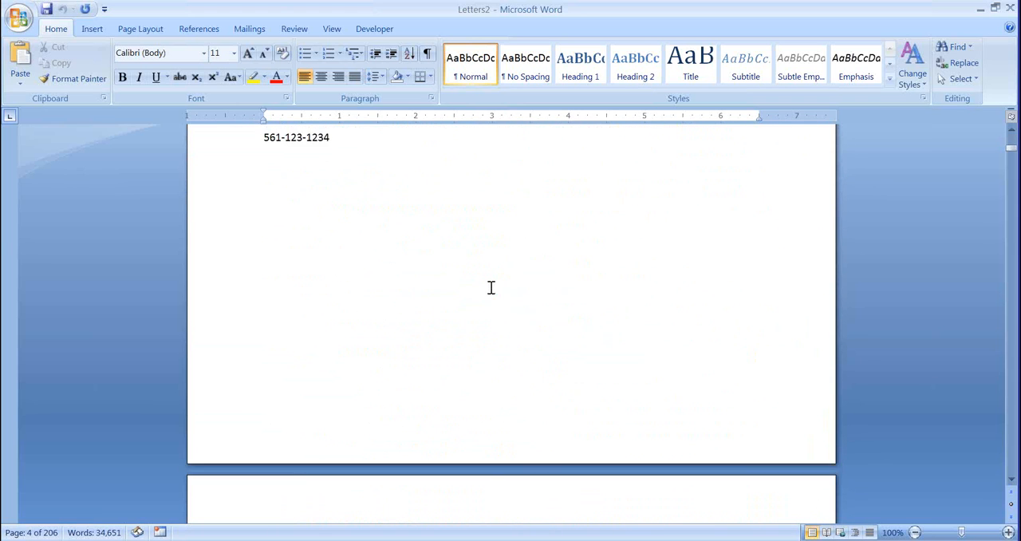
{"action": "scroll", "coordinate": [491, 288], "scroll_direction": "down", "scroll_amount": 12}
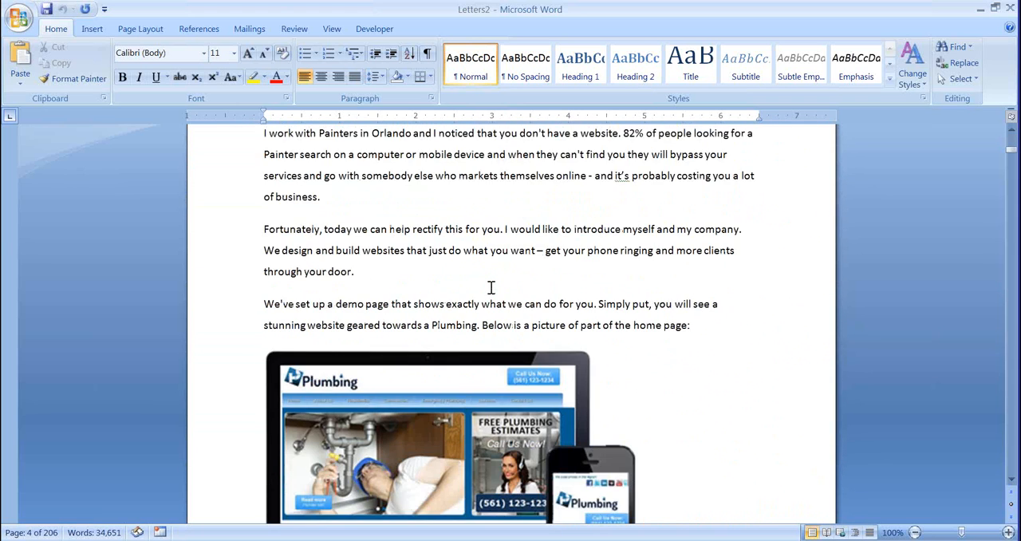
{"action": "scroll", "coordinate": [489, 288], "scroll_direction": "down", "scroll_amount": 8}
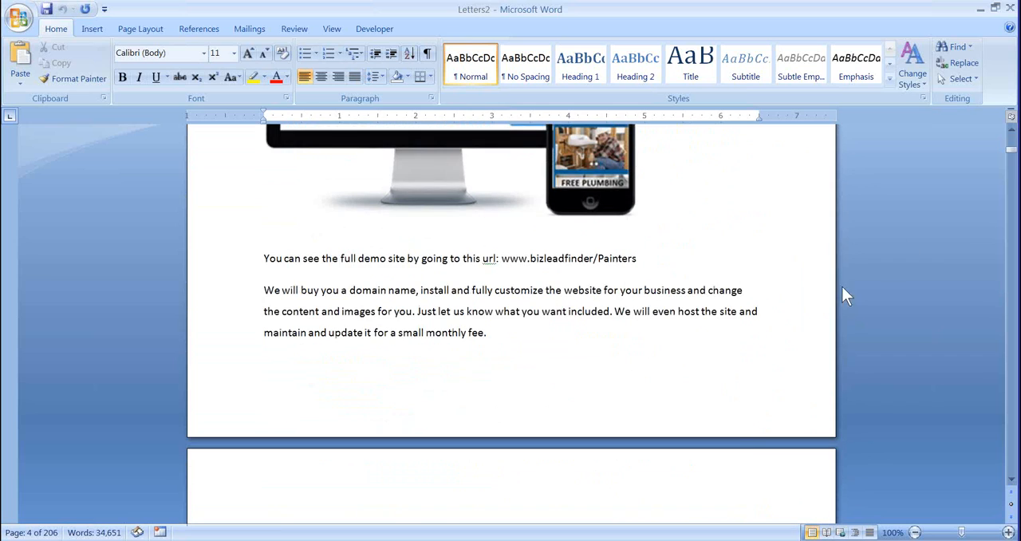
{"action": "left_click_drag", "start_coordinate": [1009, 149], "coordinate": [983, 121]}
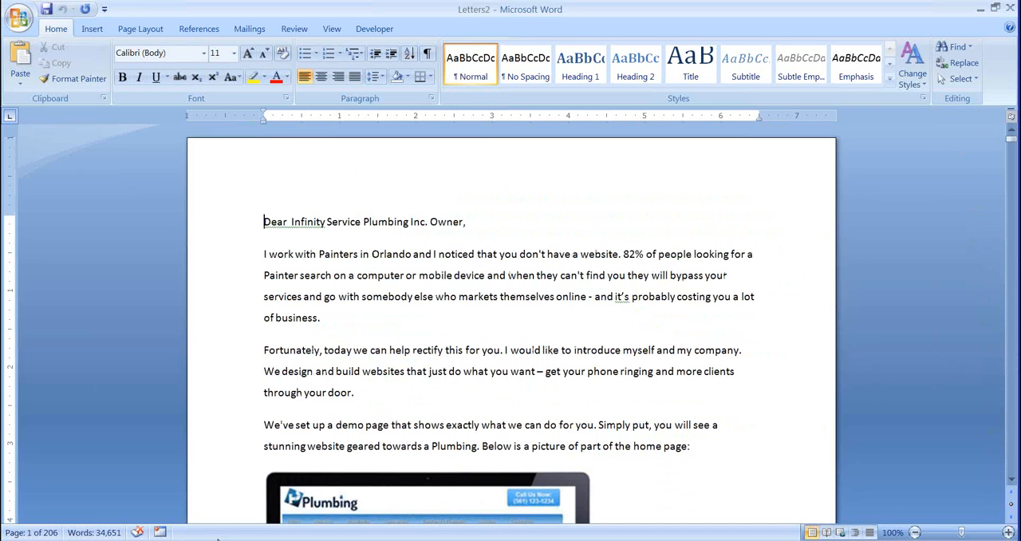
- Switch to Lead Finder Jack and set the painters campaign's Url filter to No to list companies without a website
{"action": "left_click", "coordinate": [189, 540]}
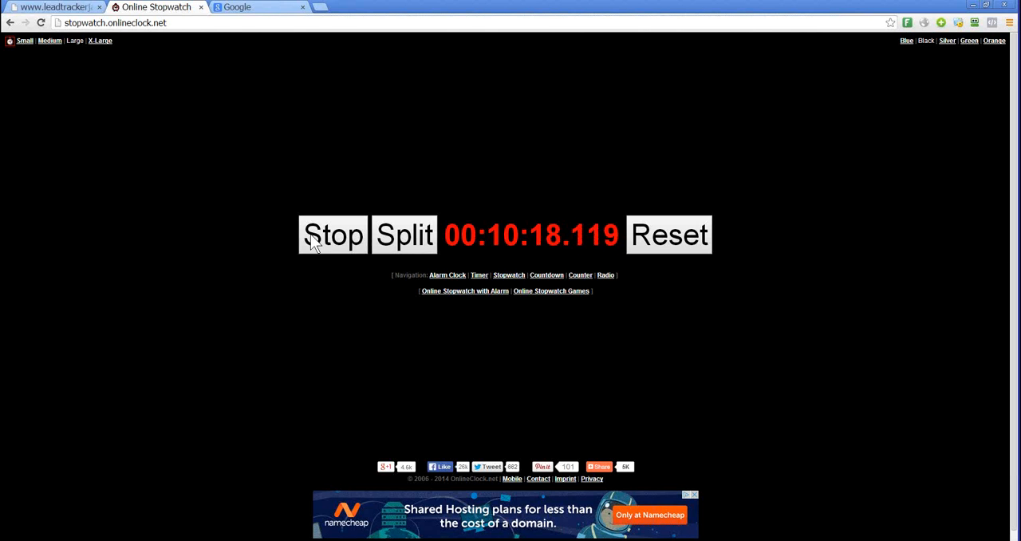
{"action": "left_click", "coordinate": [301, 232]}
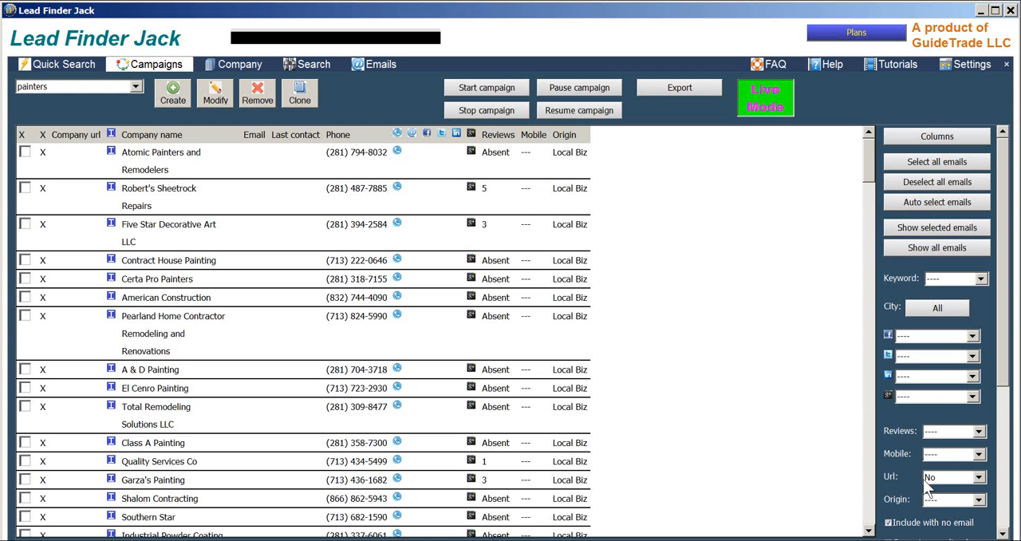
{"action": "left_click", "coordinate": [925, 479]}
{"action": "left_click", "coordinate": [943, 492]}
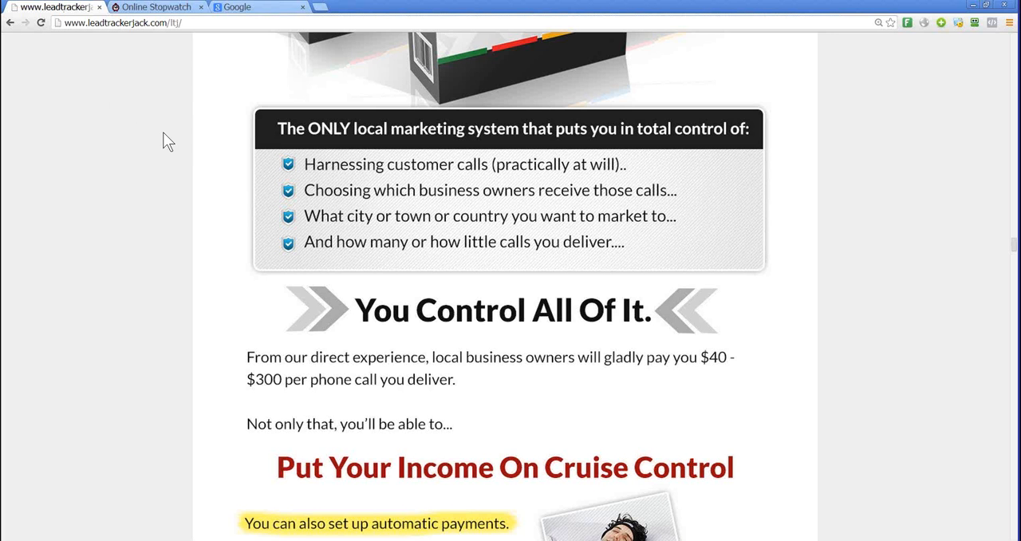
{"action": "scroll", "coordinate": [685, 157], "scroll_direction": "up", "scroll_amount": 3}
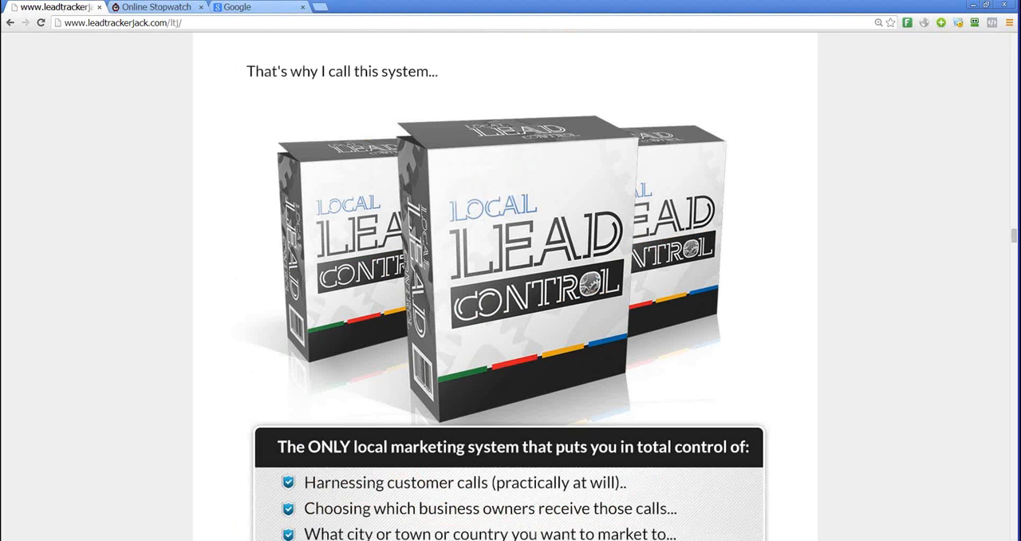
{"action": "left_click_drag", "start_coordinate": [1014, 237], "coordinate": [1013, 37]}
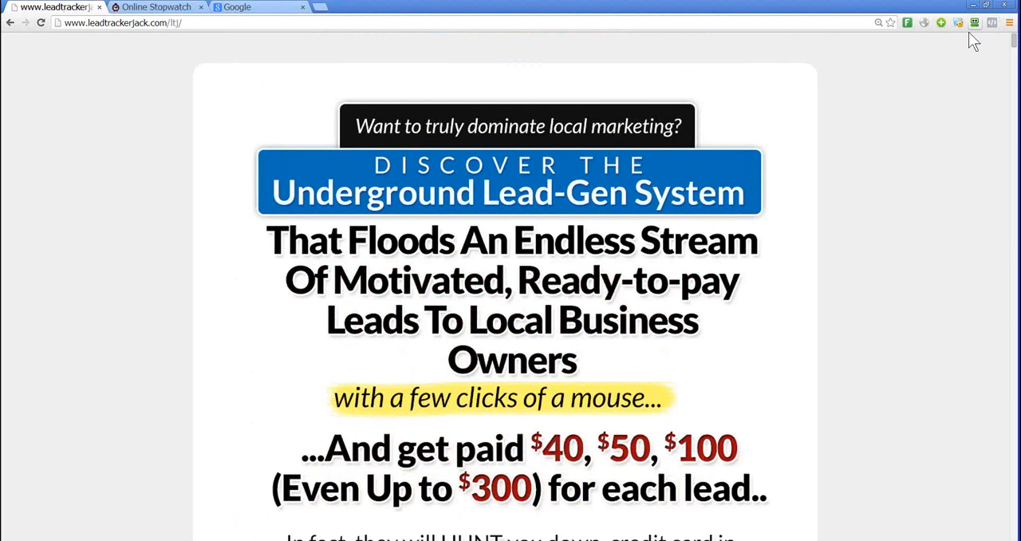
{"action": "left_click", "coordinate": [95, 27]}
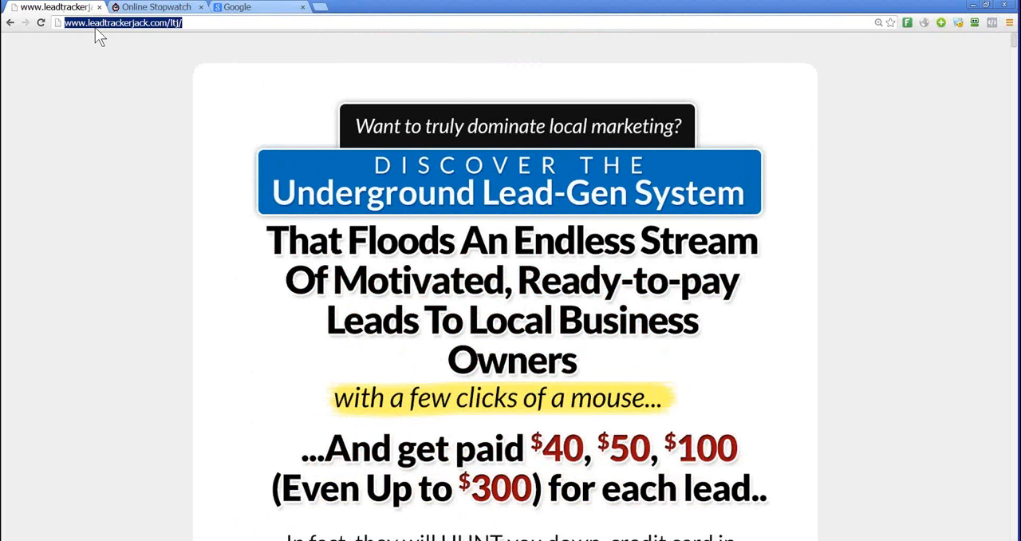
{"action": "scroll", "coordinate": [142, 183], "scroll_direction": "down", "scroll_amount": 3}
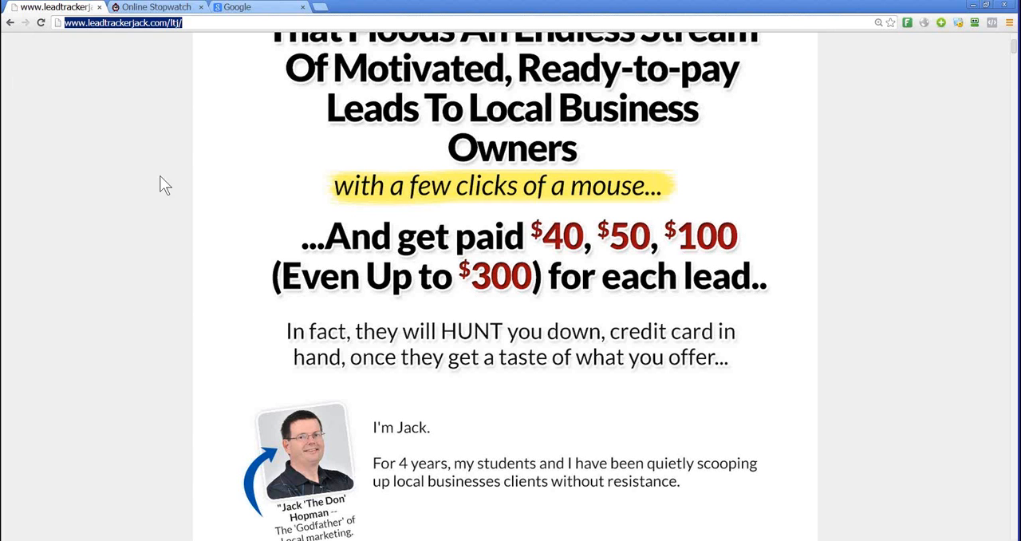
{"action": "left_click", "coordinate": [156, 23]}
{"action": "left_click_drag", "start_coordinate": [193, 22], "coordinate": [8, 22]}
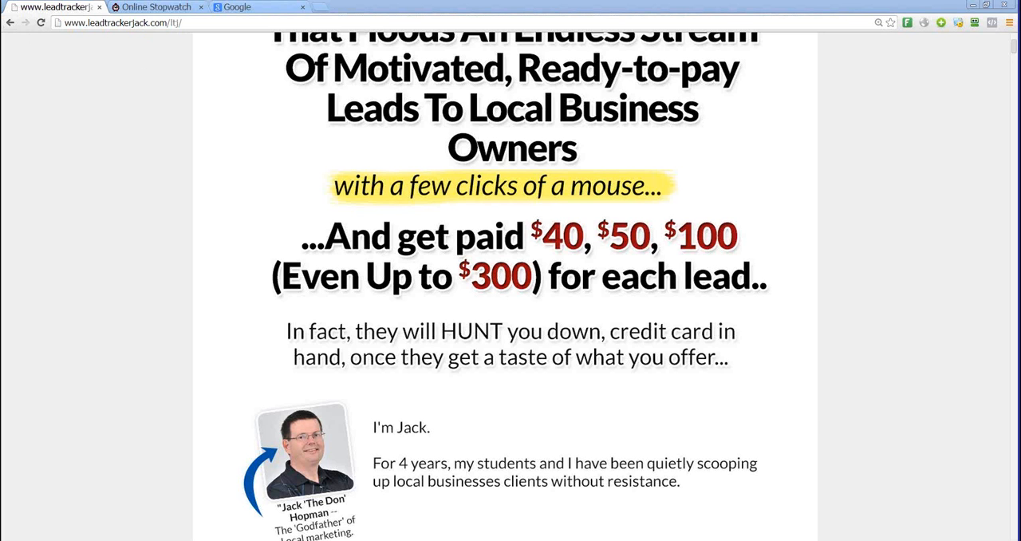
{"action": "left_click", "coordinate": [146, 426]}
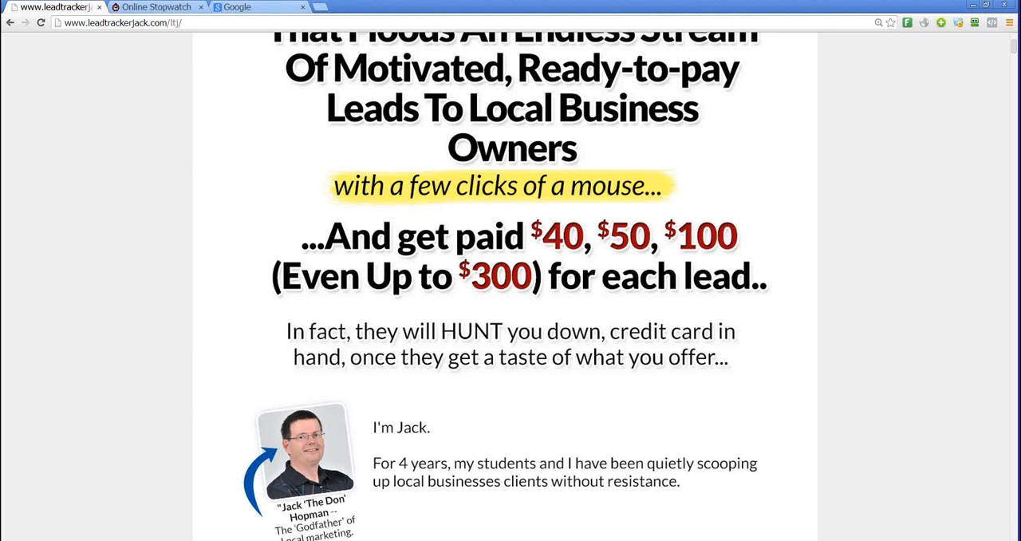
- Switch to the PowerPoint presentation, highlight the 5 in "Within 5 Minutes" on slide 3, and show slide 4
{"action": "key", "text": "alt+Tab"}
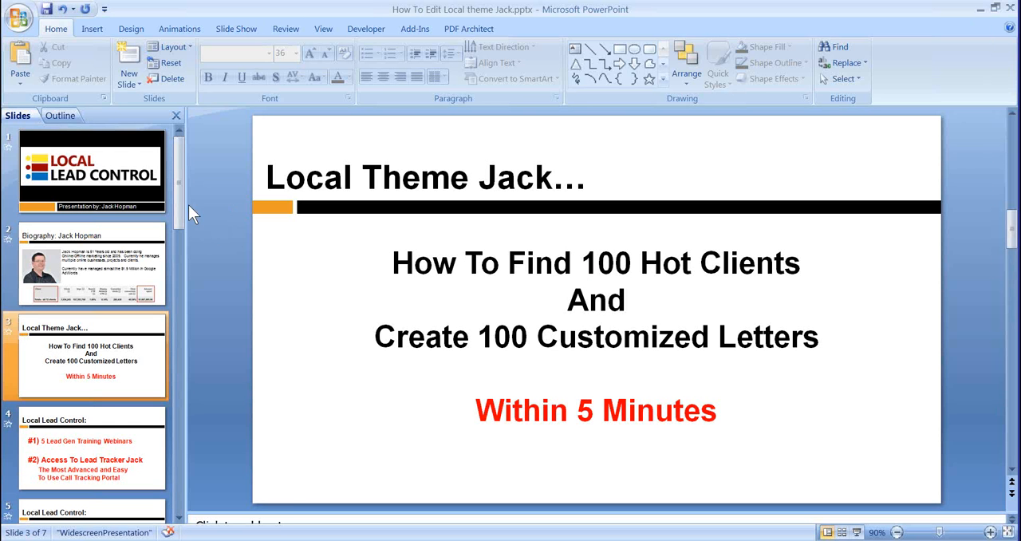
{"action": "left_click", "coordinate": [648, 392]}
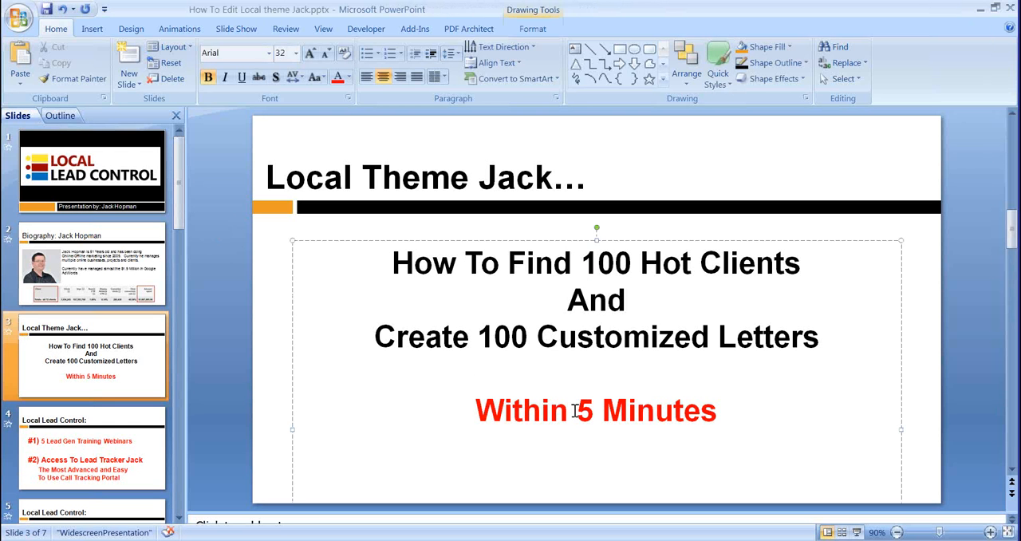
{"action": "left_click_drag", "start_coordinate": [580, 410], "coordinate": [596, 410]}
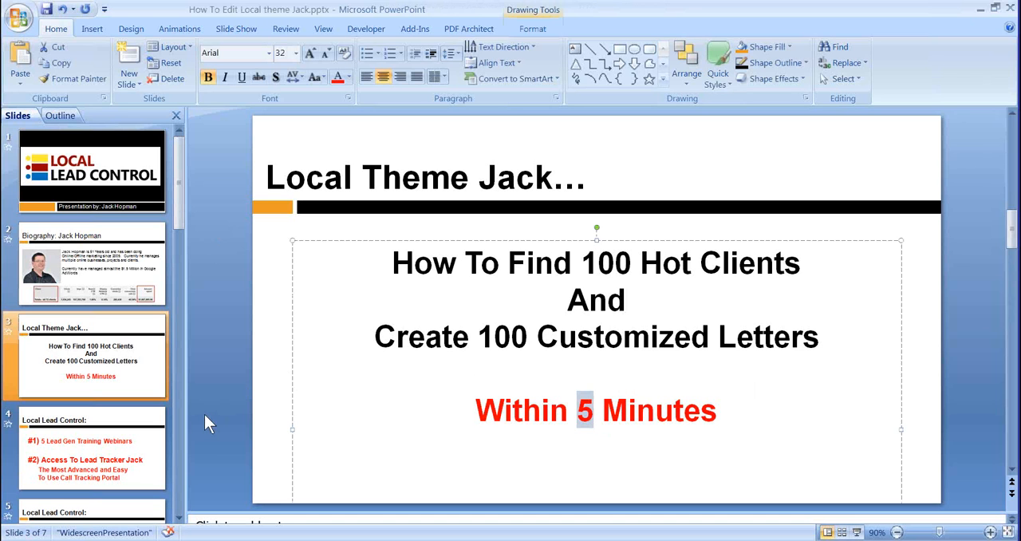
{"action": "left_click", "coordinate": [142, 456]}
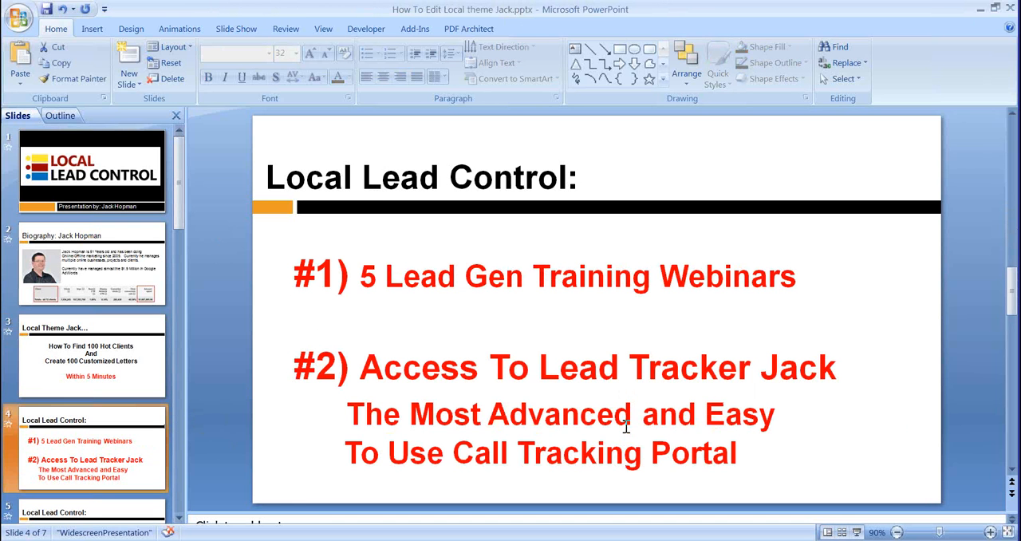
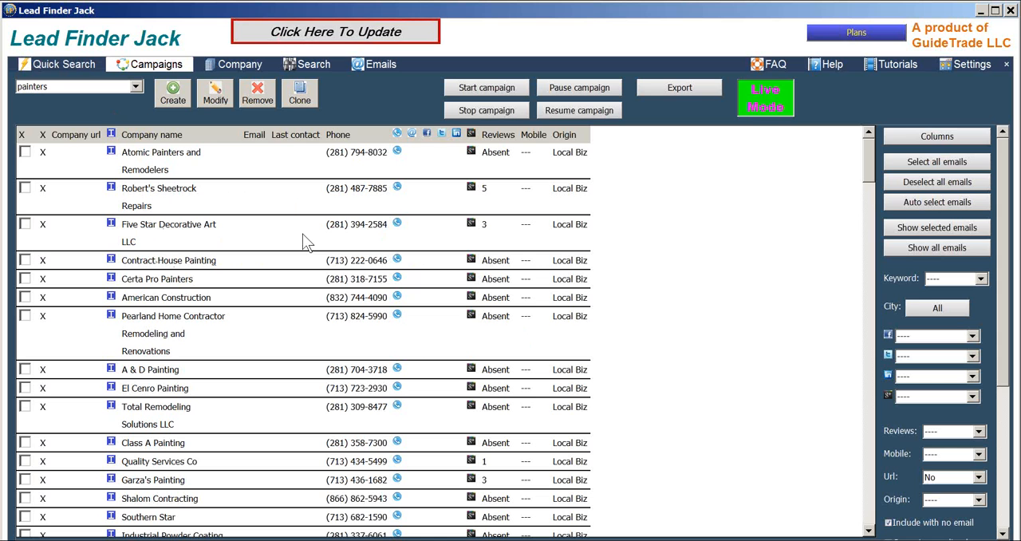
- Start the search for the painters campaign and open the Email 1 (1) (1) (1) (1) template from the email templates
{"action": "left_click", "coordinate": [306, 65]}
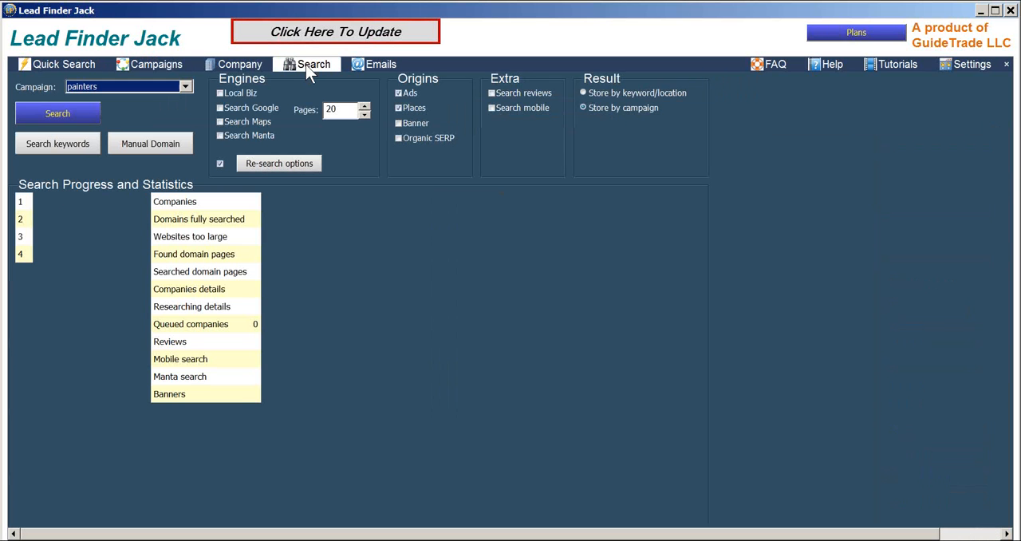
{"action": "left_click", "coordinate": [59, 115]}
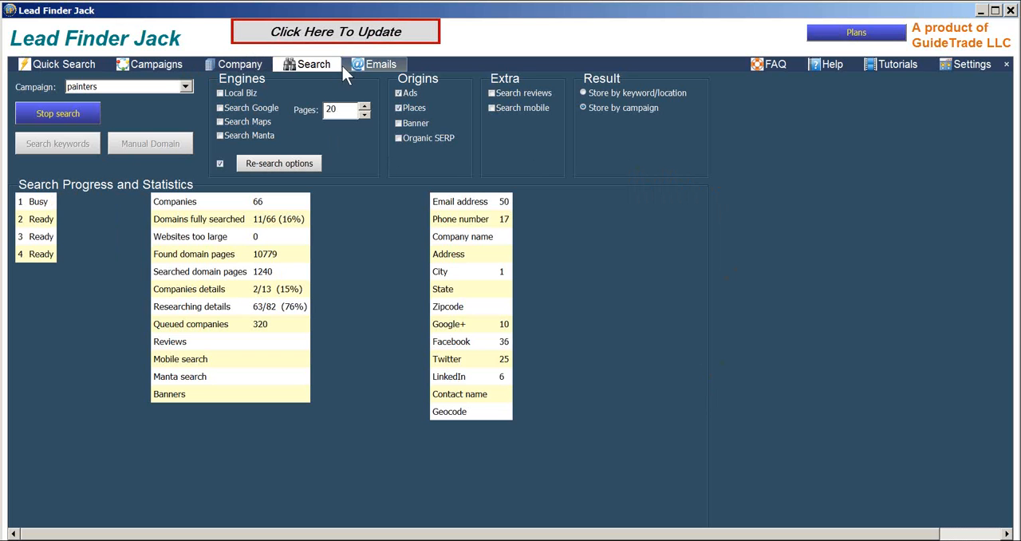
{"action": "left_click", "coordinate": [365, 65]}
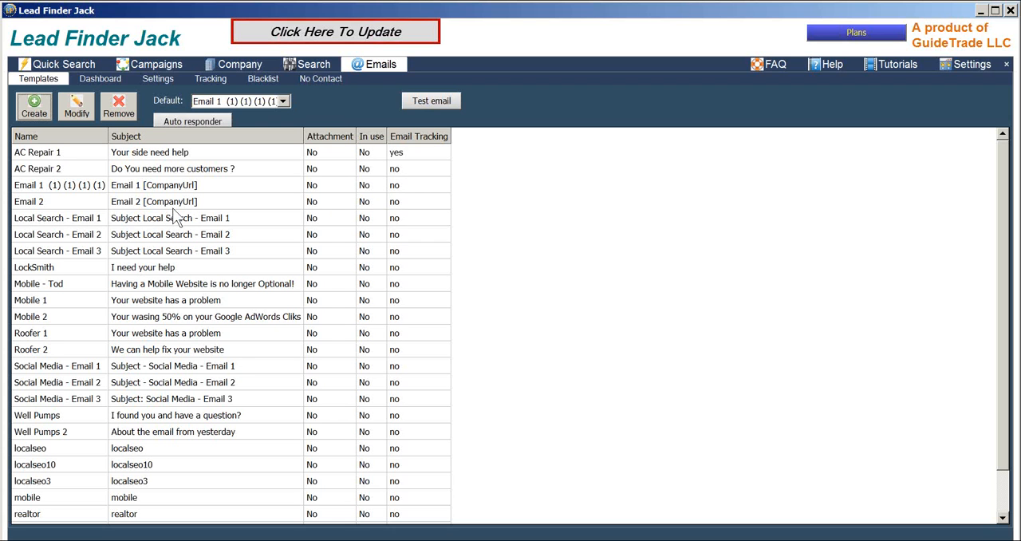
{"action": "double_click", "coordinate": [50, 186]}
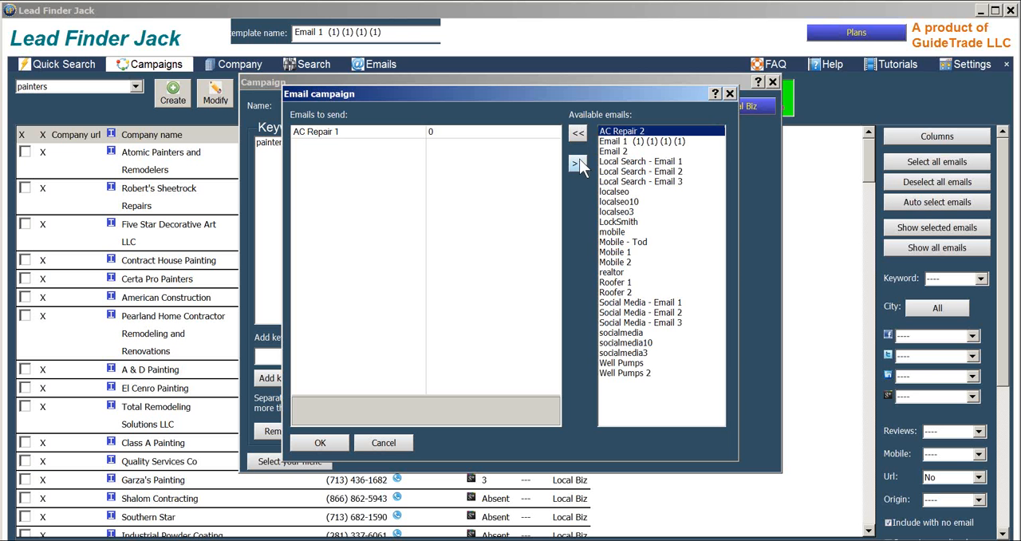
- Try adding AC Repair 2 to the painters email campaign with a 6-day delay, and close the campaign without saving
{"action": "left_click", "coordinate": [577, 133]}
{"action": "left_click", "coordinate": [434, 146]}
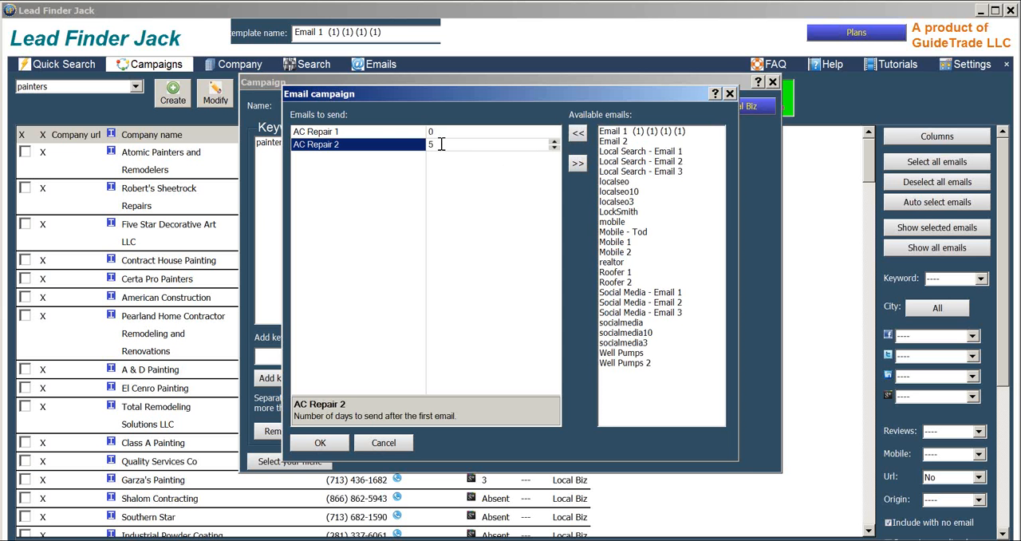
{"action": "type", "text": "6"}
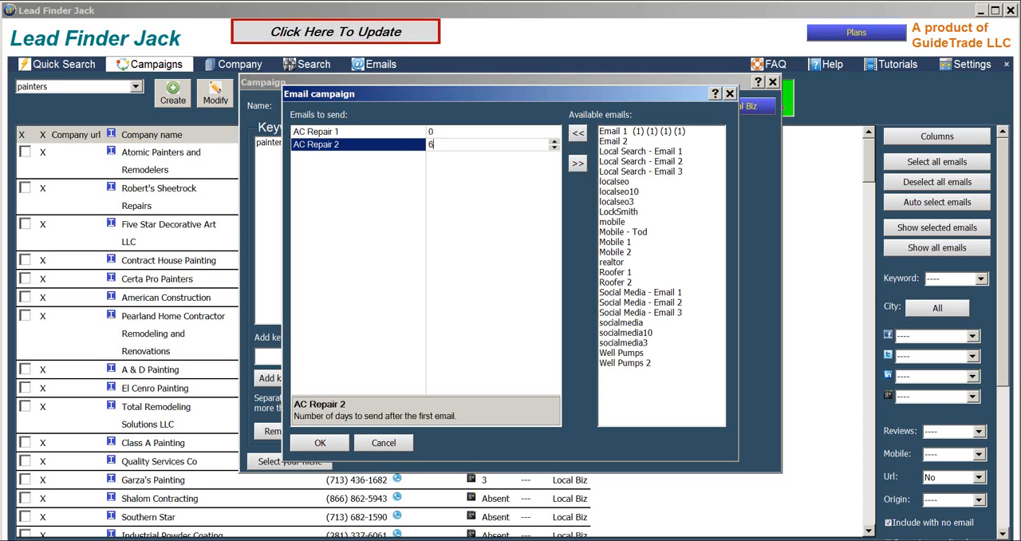
{"action": "left_click", "coordinate": [412, 217]}
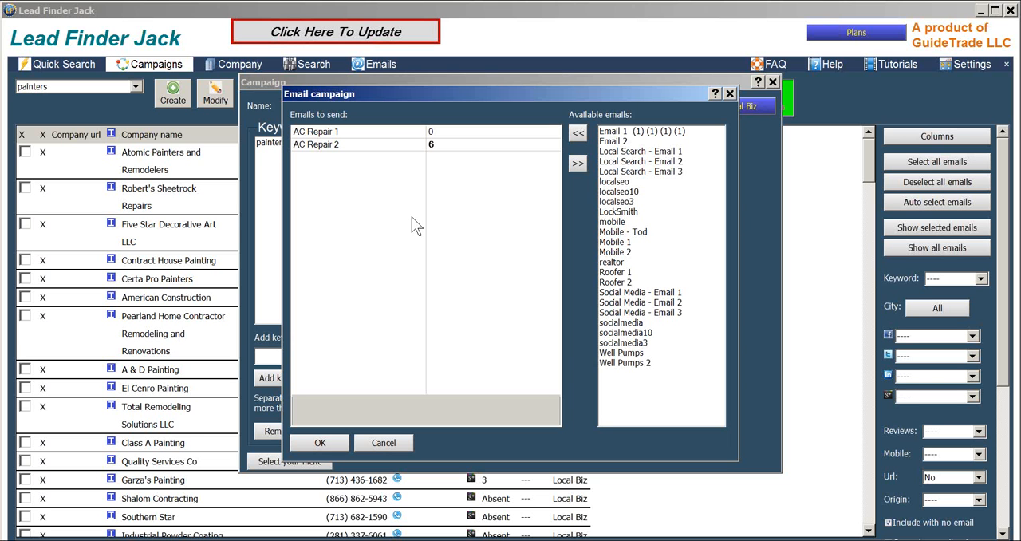
{"action": "left_click", "coordinate": [373, 441]}
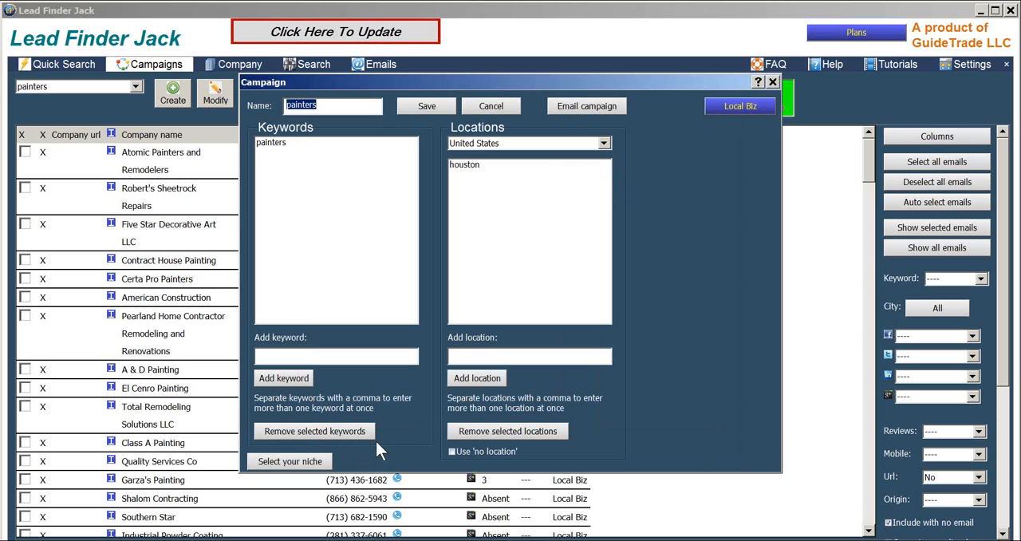
{"action": "left_click", "coordinate": [772, 83]}
- Look at the Tutorials page and the Houston painters quick-search results, and return to the search statistics
{"action": "left_click", "coordinate": [881, 62]}
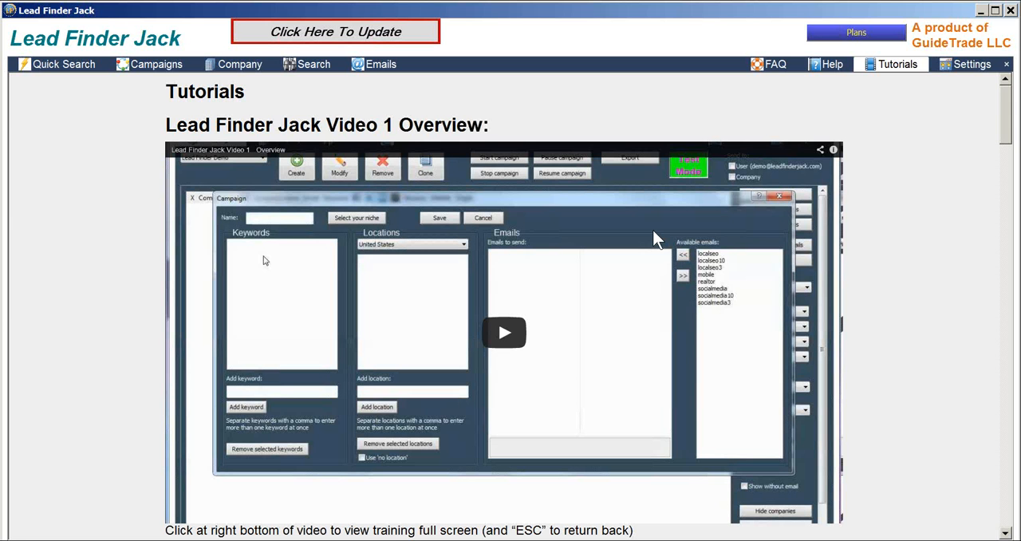
{"action": "left_click", "coordinate": [62, 63]}
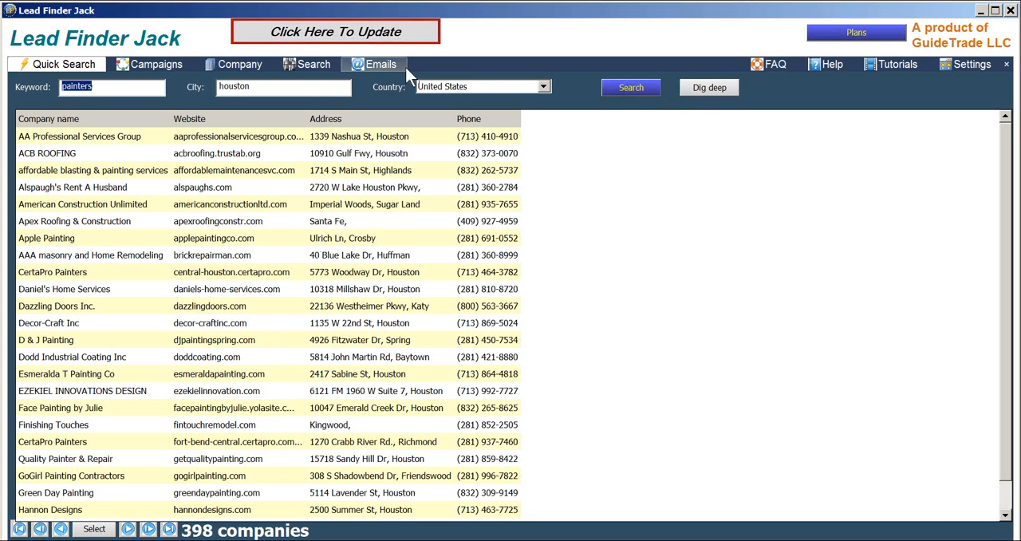
{"action": "left_click", "coordinate": [317, 65]}
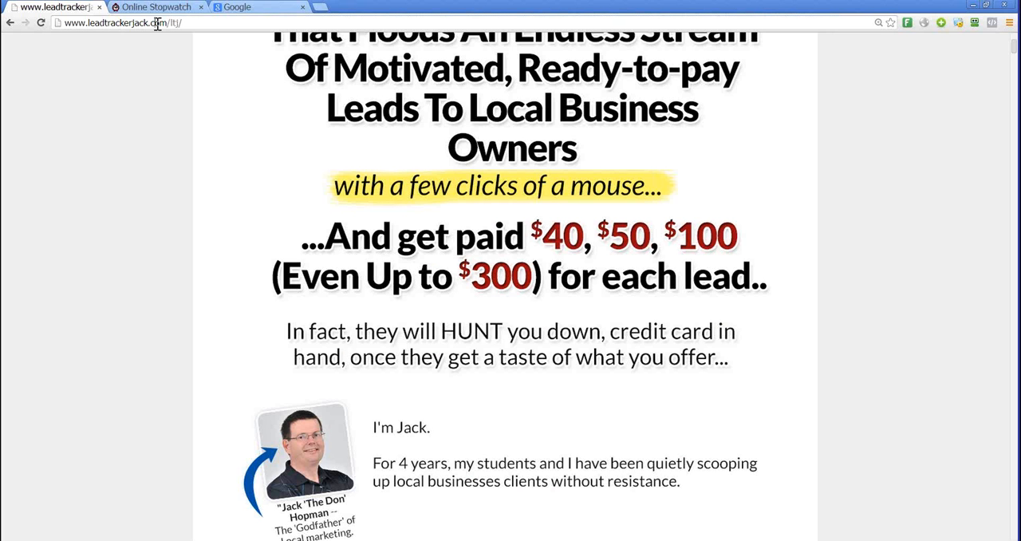
- Switch to the browser and skim down the Local Lead Control sales page
{"action": "left_click", "coordinate": [156, 23]}
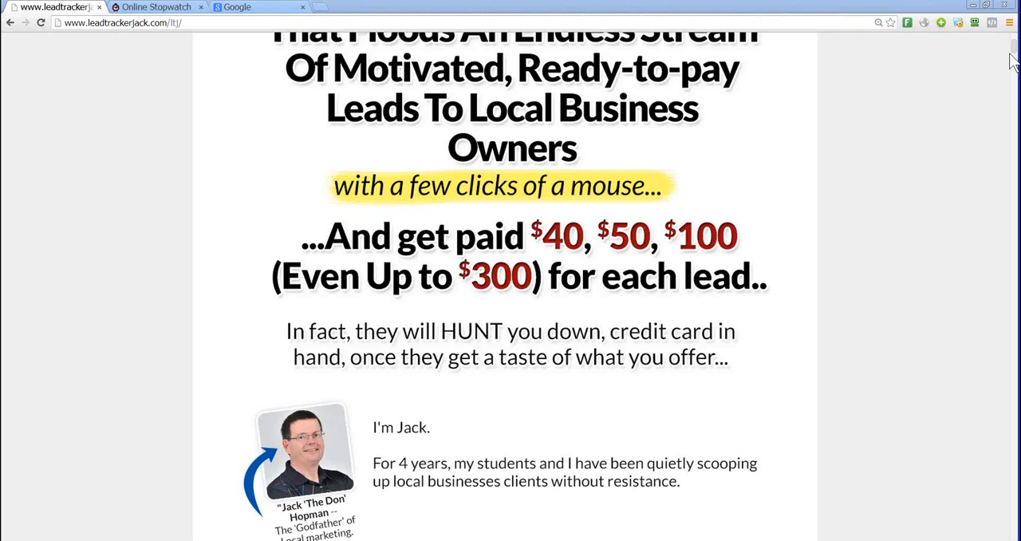
{"action": "left_click_drag", "start_coordinate": [1011, 50], "coordinate": [975, 509]}
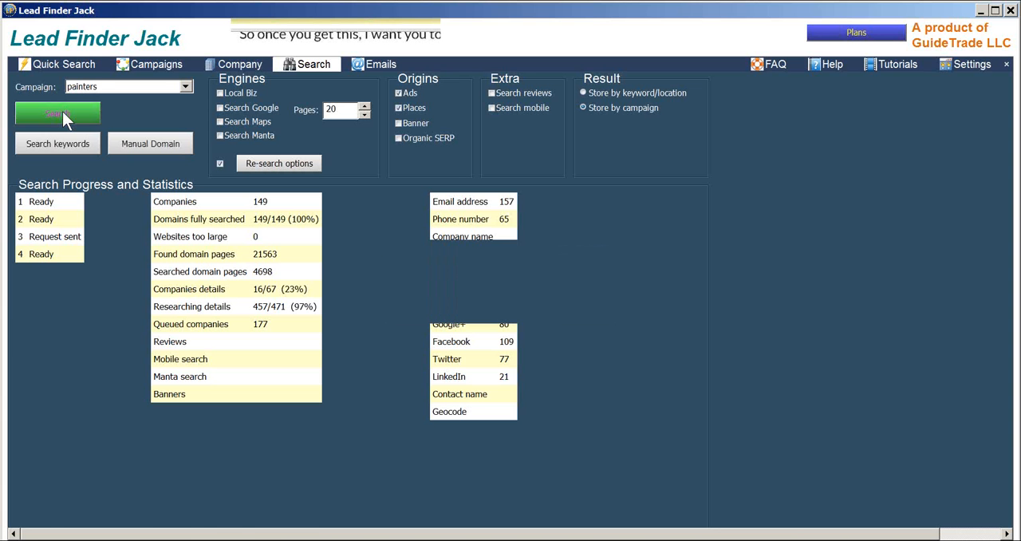
- Switch to Lead Finder Jack and check the Houston painters quick-search results and the painters campaign's search statistics
{"action": "left_click", "coordinate": [63, 65]}
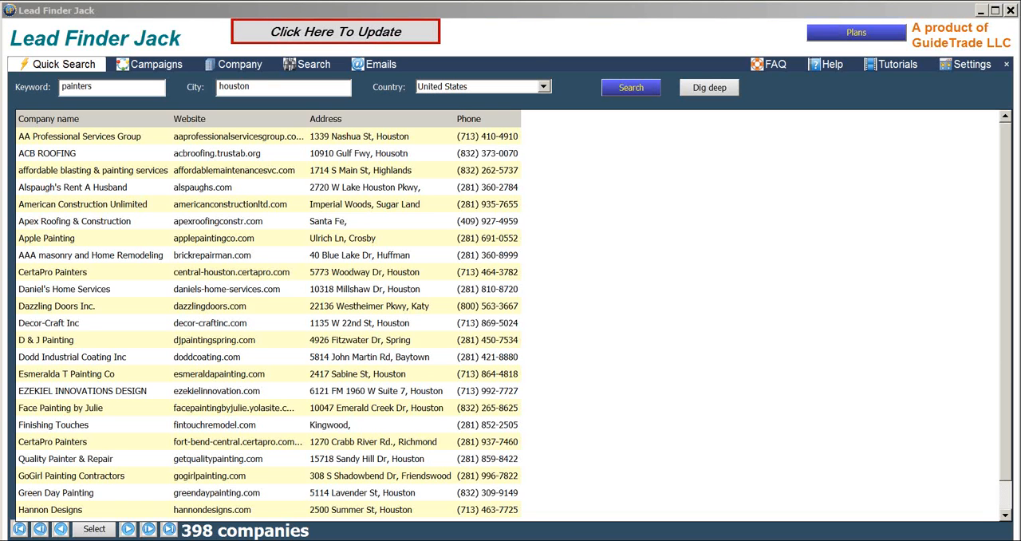
{"action": "left_click", "coordinate": [312, 64]}
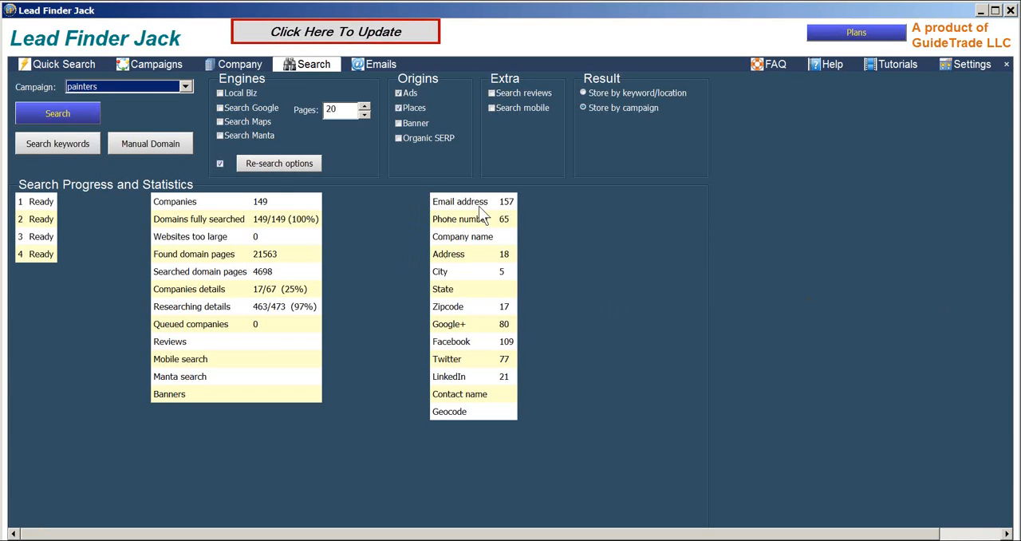
{"action": "left_click", "coordinate": [65, 115]}
- Go over the Quick Search keyword and city fields and choose United States as the country
{"action": "left_click", "coordinate": [57, 65]}
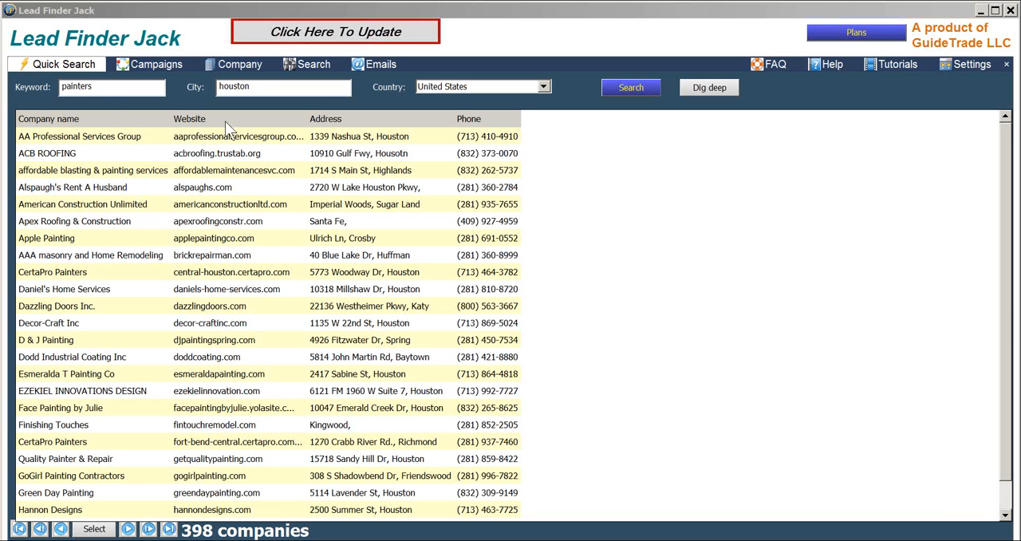
{"action": "left_click", "coordinate": [108, 94]}
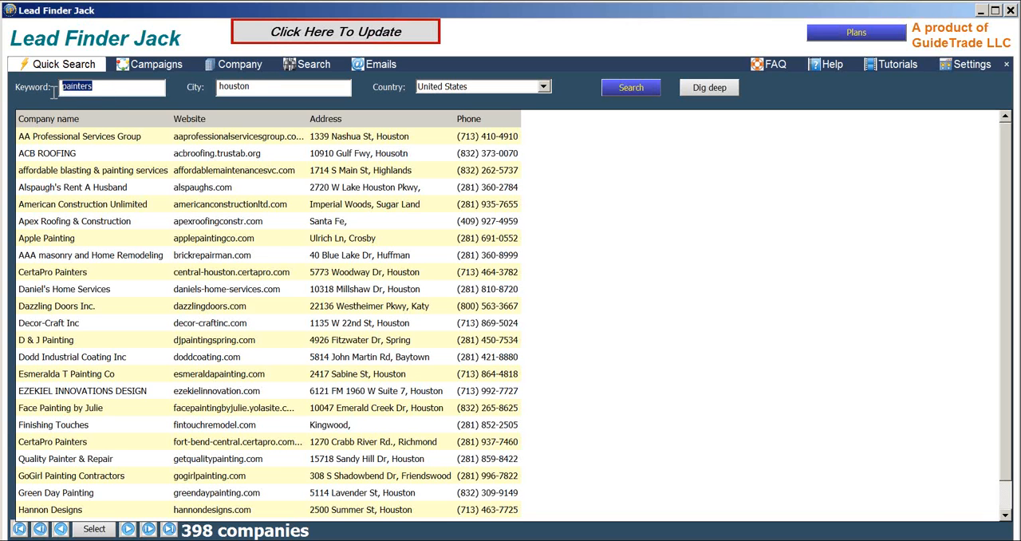
{"action": "left_click", "coordinate": [260, 86]}
{"action": "double_click", "coordinate": [261, 86]}
{"action": "left_click", "coordinate": [467, 86]}
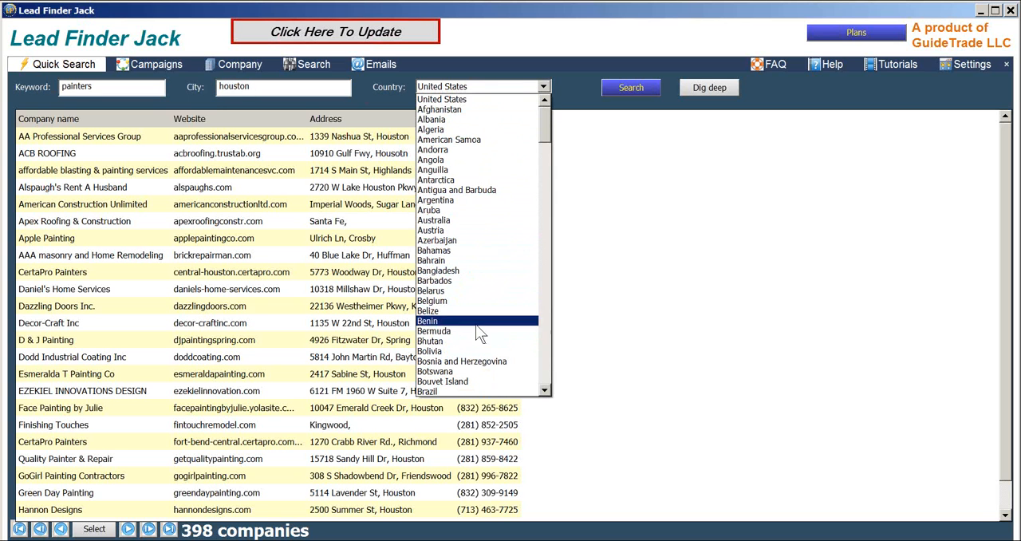
{"action": "left_click", "coordinate": [466, 98]}
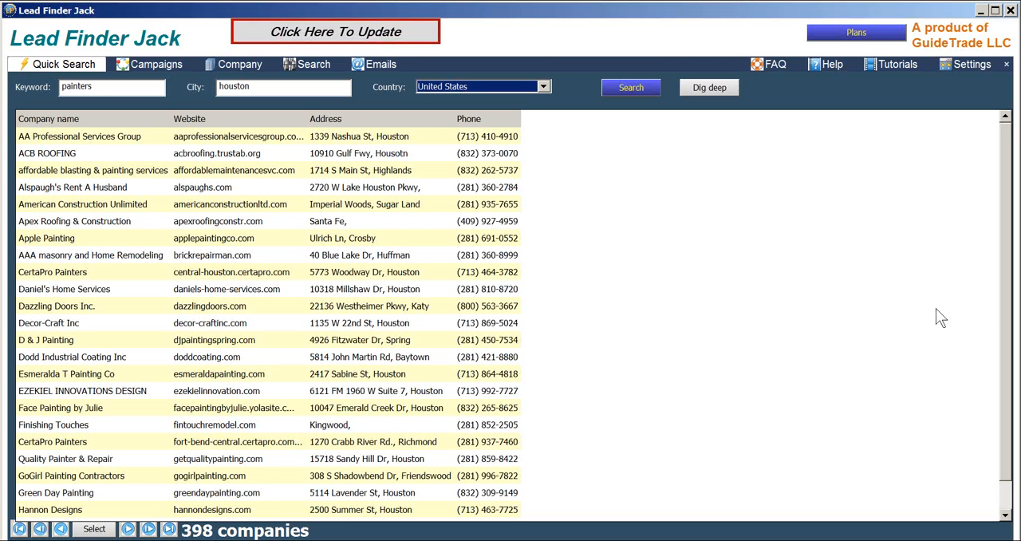
- Set the Quick Search keyword to plumbers and the city to dallas
{"action": "left_click_drag", "start_coordinate": [104, 88], "coordinate": [38, 87]}
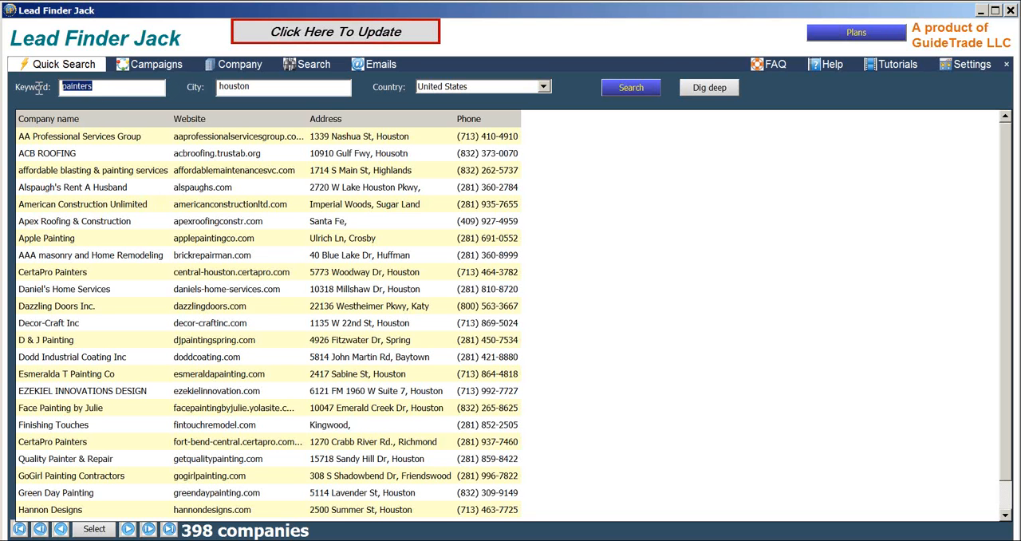
{"action": "type", "text": "plumbers"}
{"action": "left_click_drag", "start_coordinate": [259, 86], "coordinate": [165, 89]}
{"action": "type", "text": "sa"}
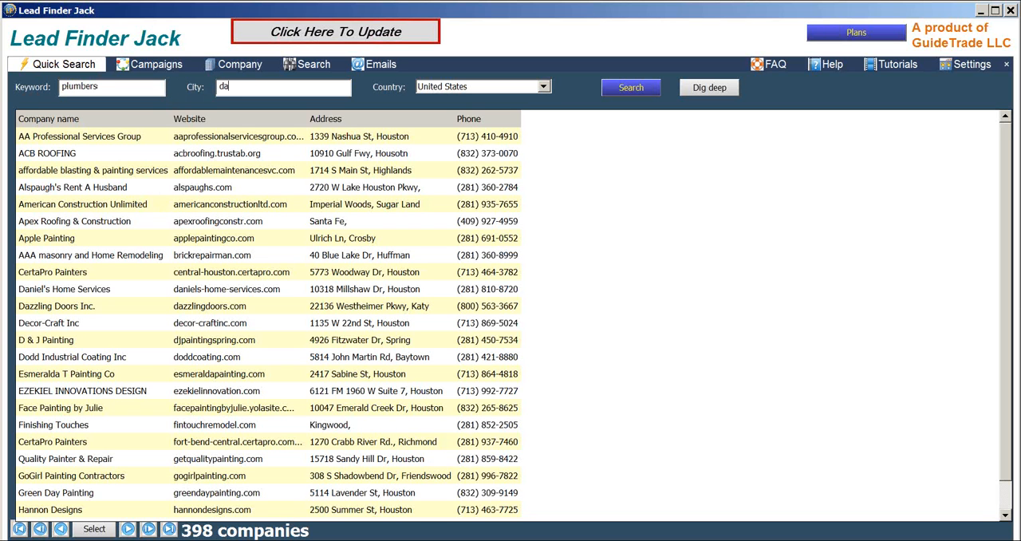
{"action": "type", "text": "llas"}
{"action": "key", "text": "BackSpace"}
{"action": "key", "text": "BackSpace"}
{"action": "type", "text": "as"}
- Run the quick search and select Dallas, TX, USA as the location
{"action": "left_click", "coordinate": [622, 88]}
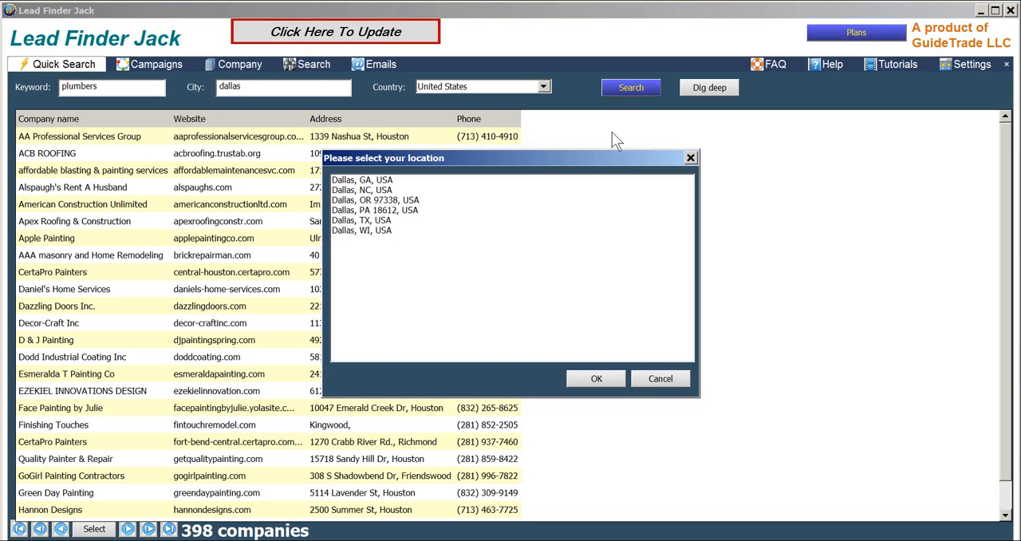
{"action": "left_click", "coordinate": [373, 222]}
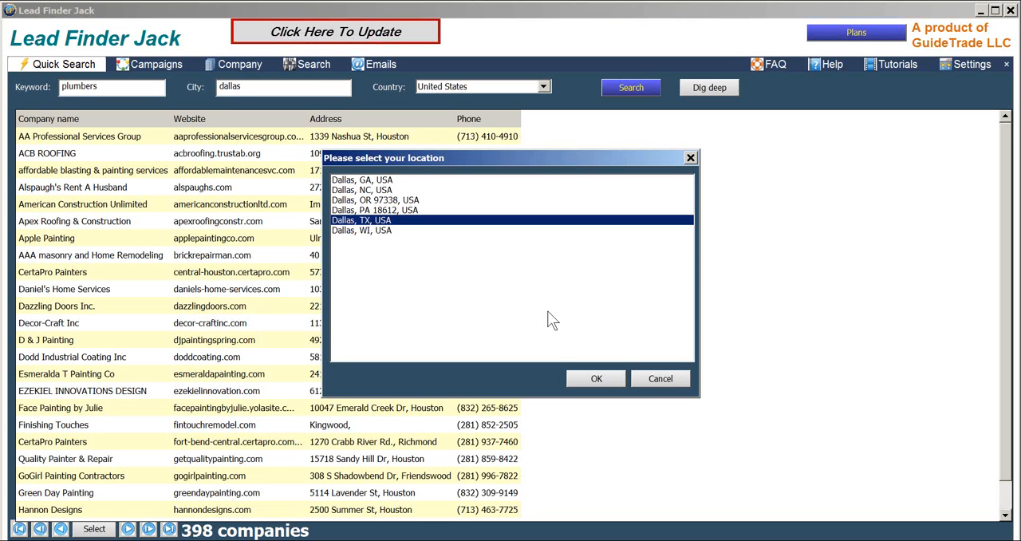
{"action": "left_click", "coordinate": [598, 379]}
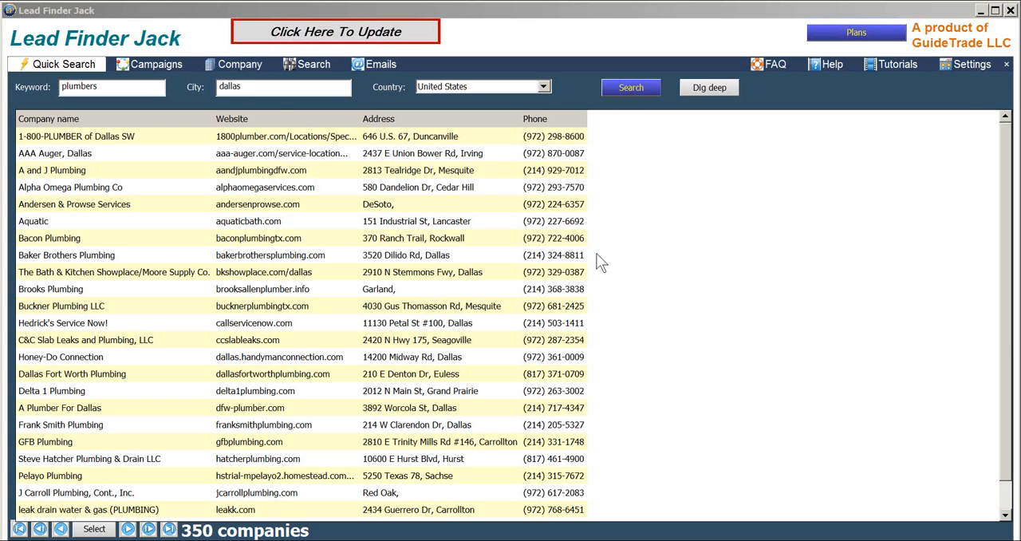
- Show the plumbers campaign and set its Url filter to No to list plumbers without a website
{"action": "left_click", "coordinate": [156, 64]}
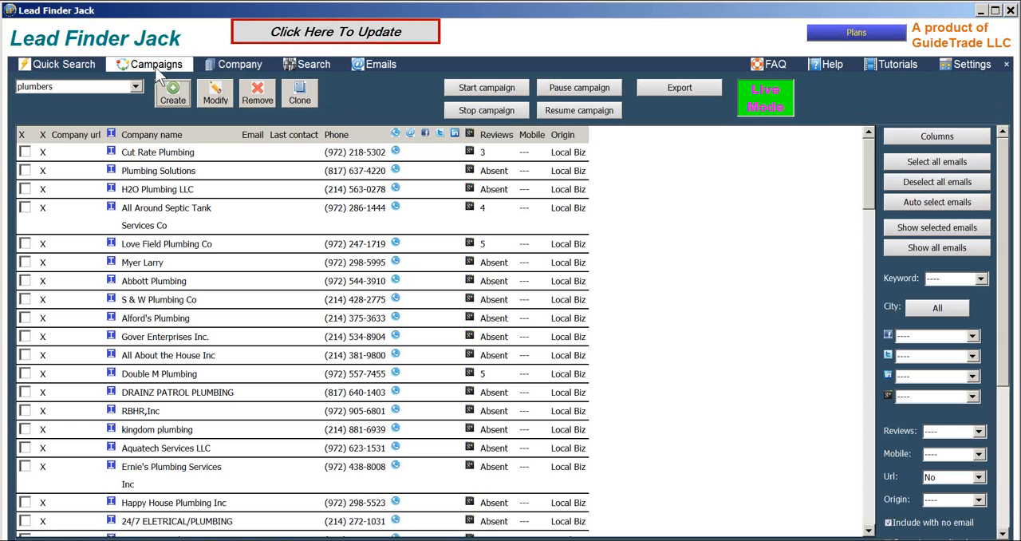
{"action": "left_click", "coordinate": [930, 476]}
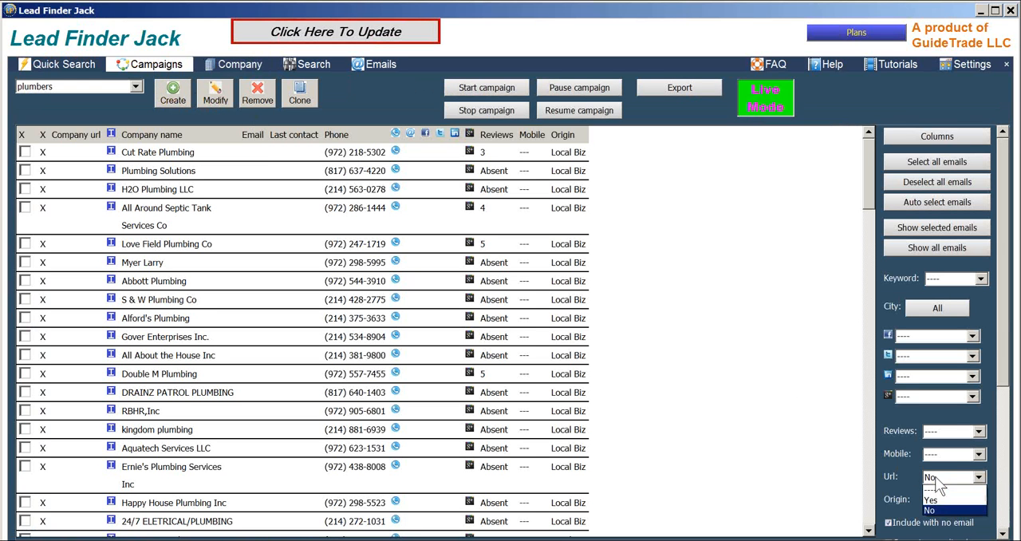
{"action": "left_click", "coordinate": [938, 511]}
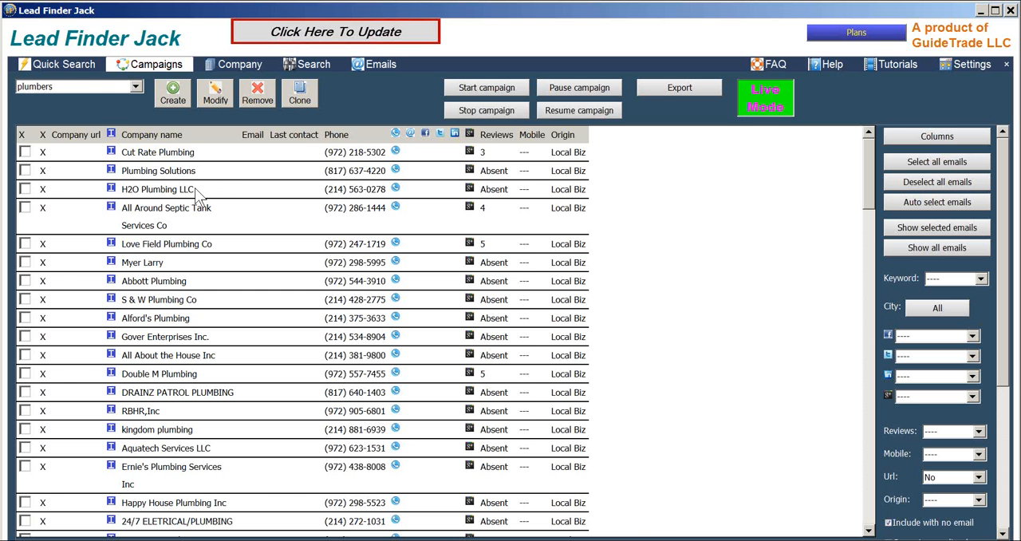
{"action": "left_click", "coordinate": [88, 64]}
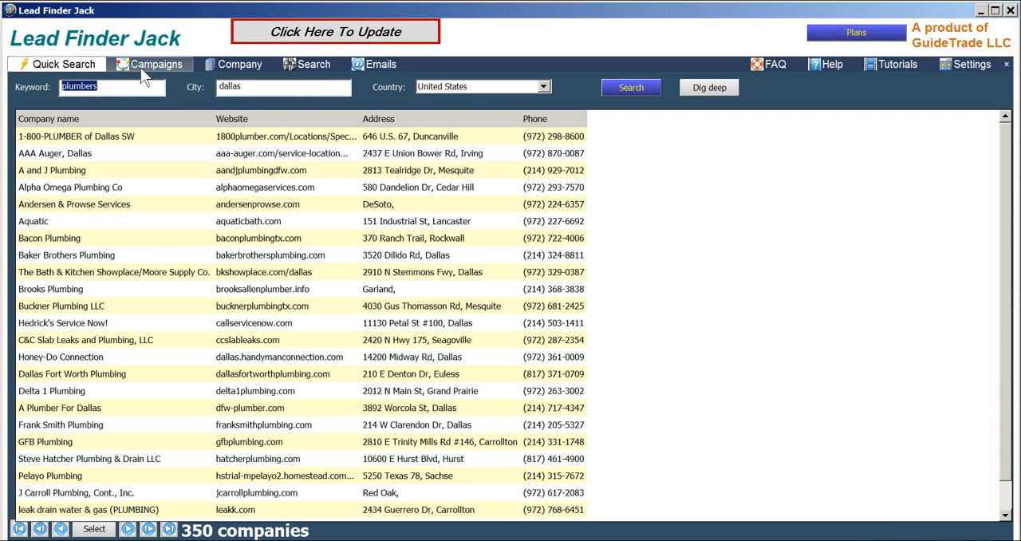
{"action": "left_click", "coordinate": [141, 70]}
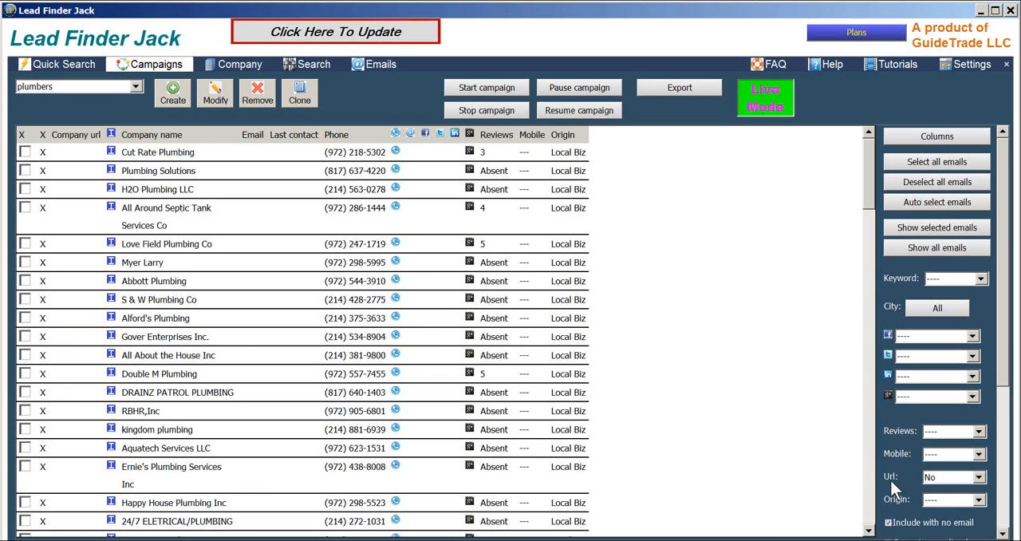
{"action": "left_click", "coordinate": [930, 478]}
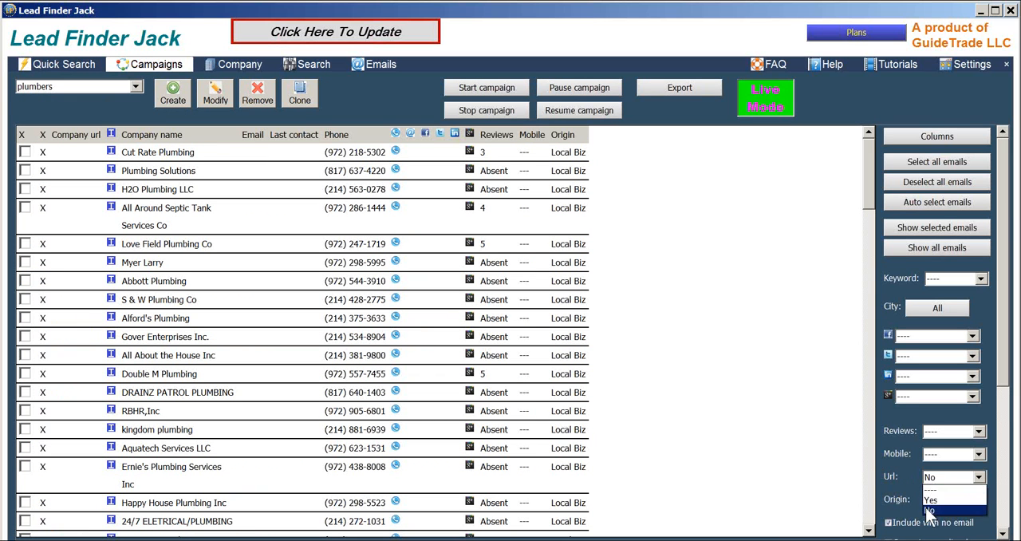
{"action": "left_click", "coordinate": [932, 511]}
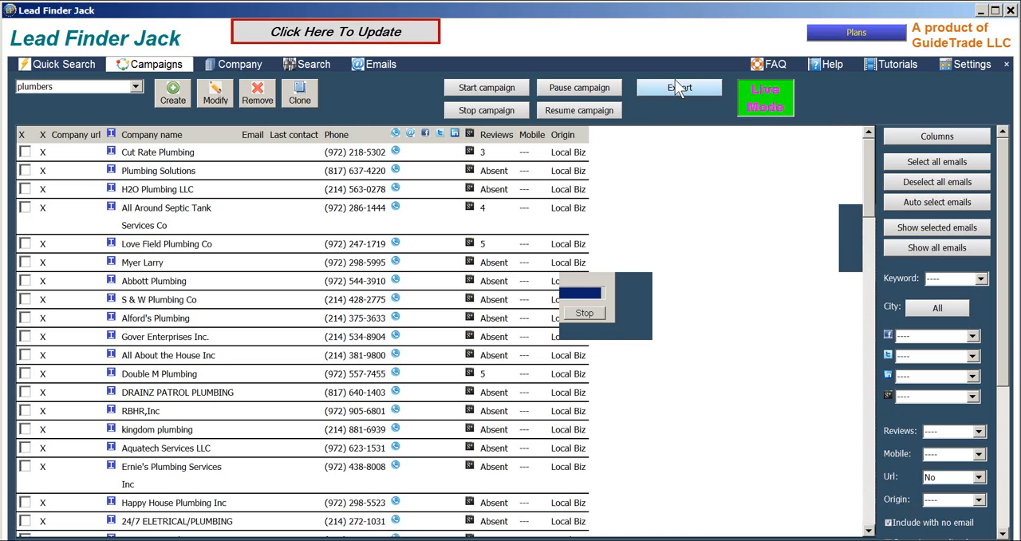
- Export the filtered plumbers campaign as a comma-separated CSV named plumbers Dallas and look through its rows in Excel
{"action": "left_click", "coordinate": [673, 88]}
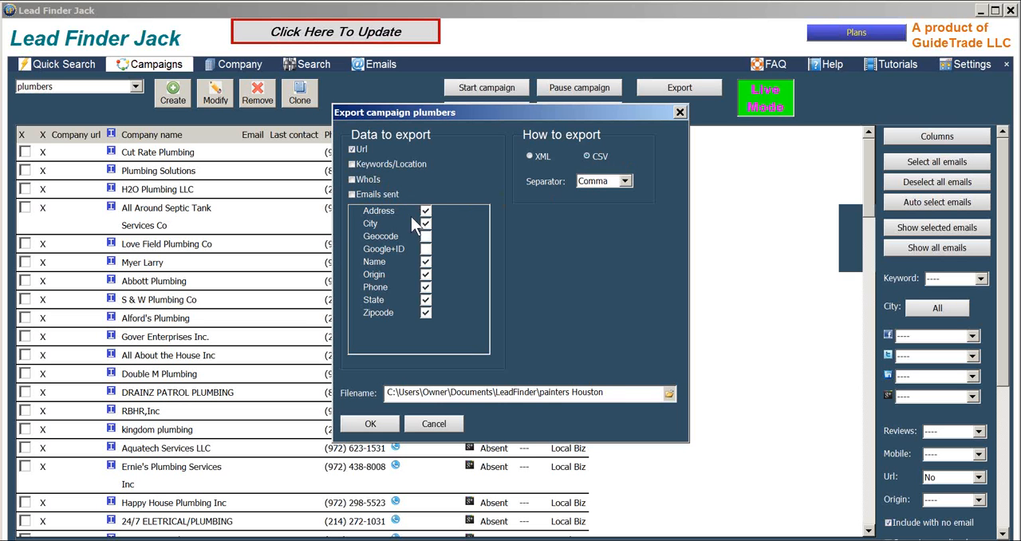
{"action": "left_click_drag", "start_coordinate": [606, 392], "coordinate": [556, 391]}
{"action": "key", "text": "BackSpace"}
{"action": "key", "text": "BackSpace"}
{"action": "key", "text": "BackSpace"}
{"action": "key", "text": "BackSpace"}
{"action": "key", "text": "BackSpace"}
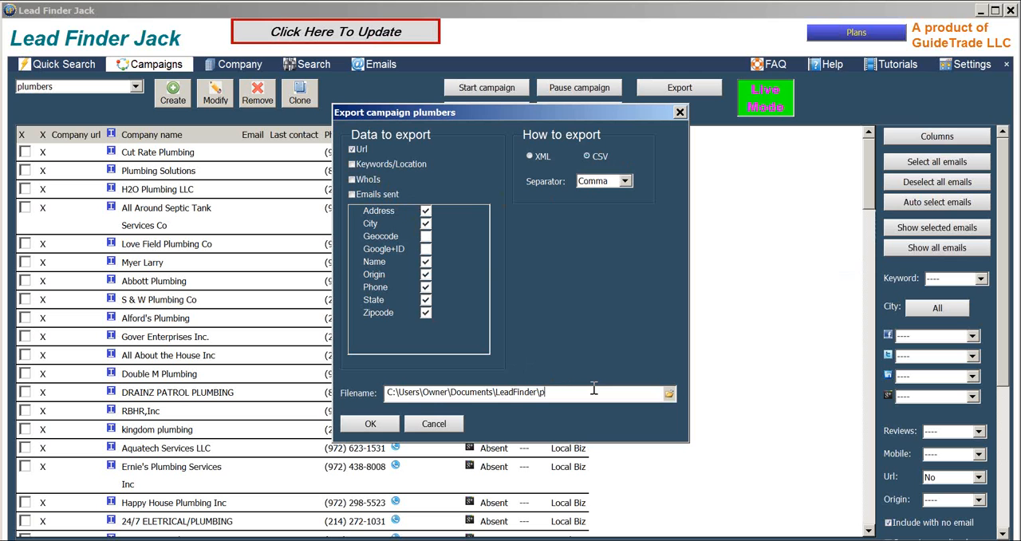
{"action": "type", "text": "plumbers Dallas"}
{"action": "left_click", "coordinate": [386, 428]}
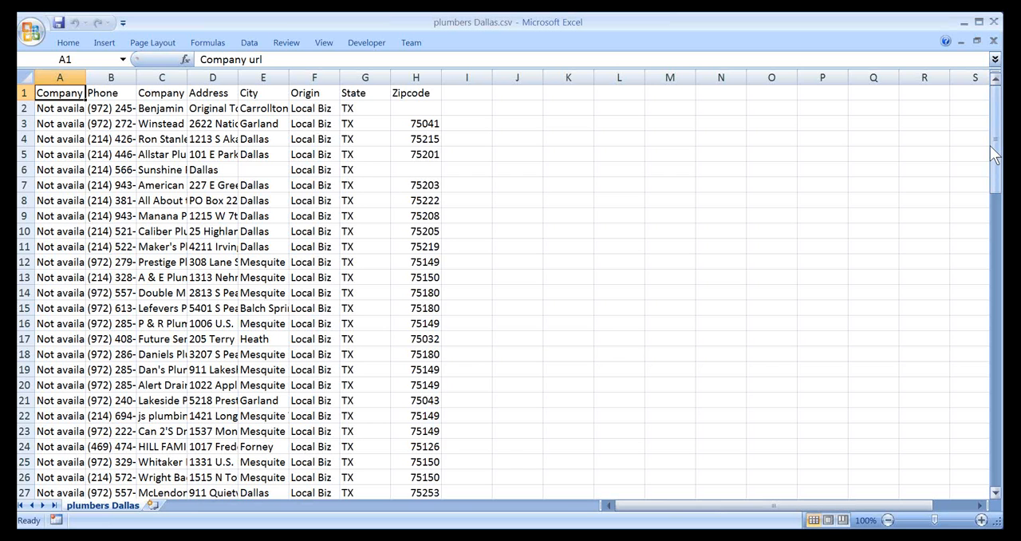
{"action": "left_click_drag", "start_coordinate": [993, 185], "coordinate": [958, 472]}
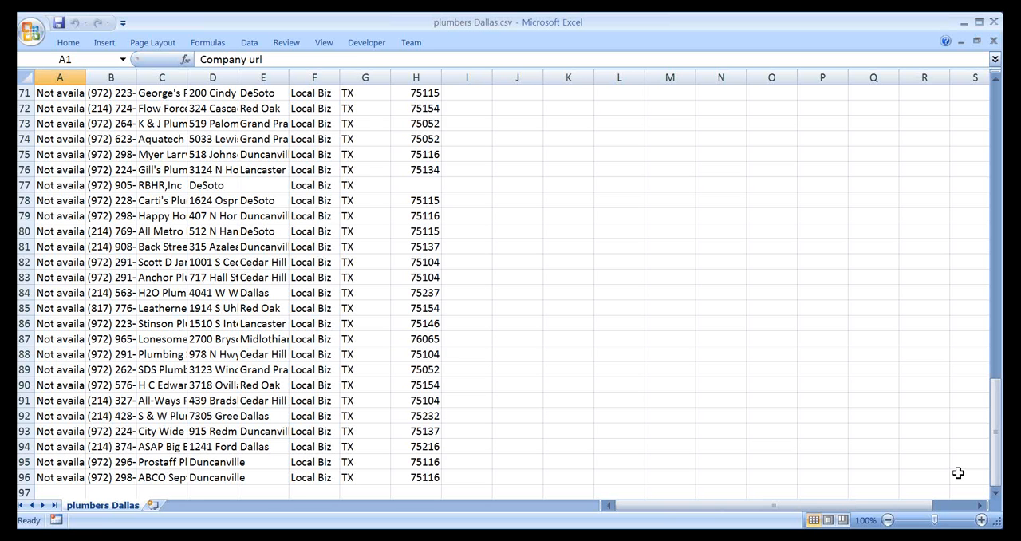
- Close the plumbers Dallas and Niche-Template-original workbooks, and clear the Url filter on the plumbers campaign in Lead Finder Jack
{"action": "left_click", "coordinate": [994, 23]}
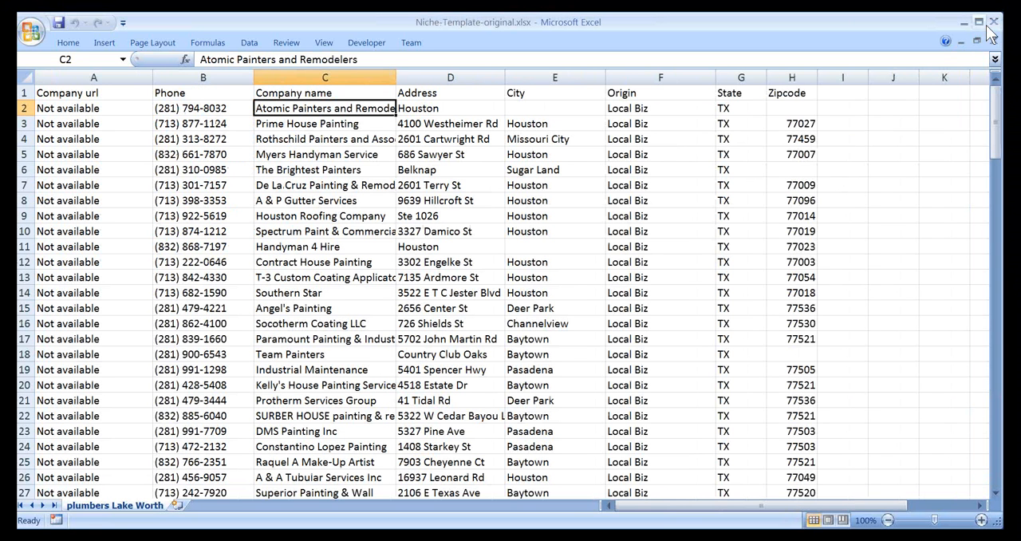
{"action": "left_click", "coordinate": [993, 24]}
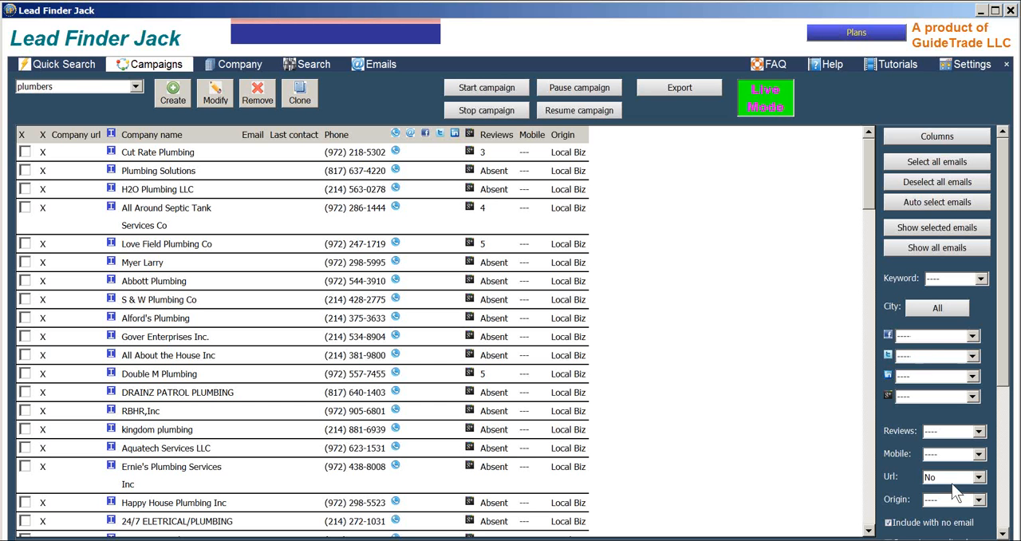
{"action": "left_click", "coordinate": [959, 479]}
{"action": "left_click", "coordinate": [949, 488]}
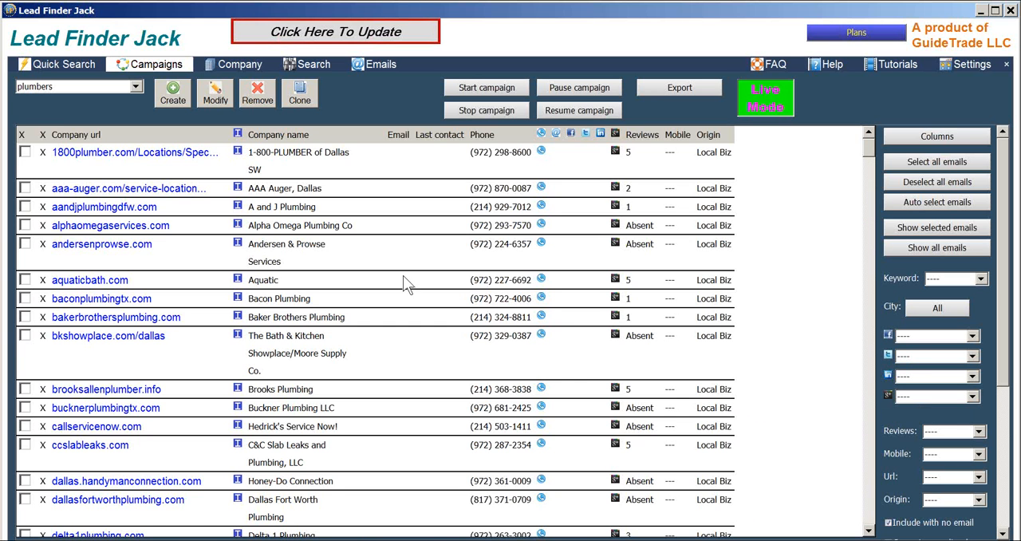
- Start a Dig deep search on the quick-search results for plumbers in Dallas
{"action": "left_click", "coordinate": [64, 64]}
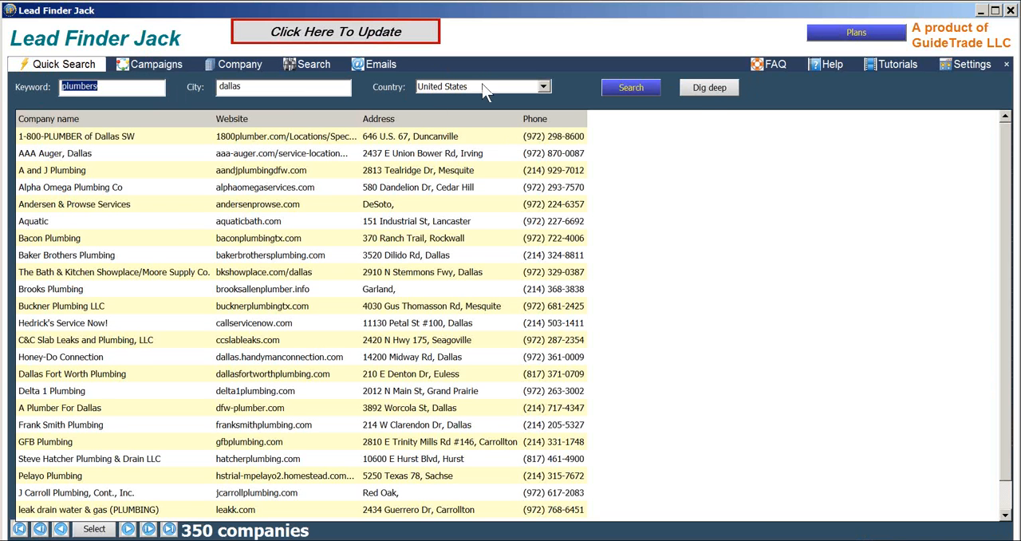
{"action": "left_click", "coordinate": [705, 91]}
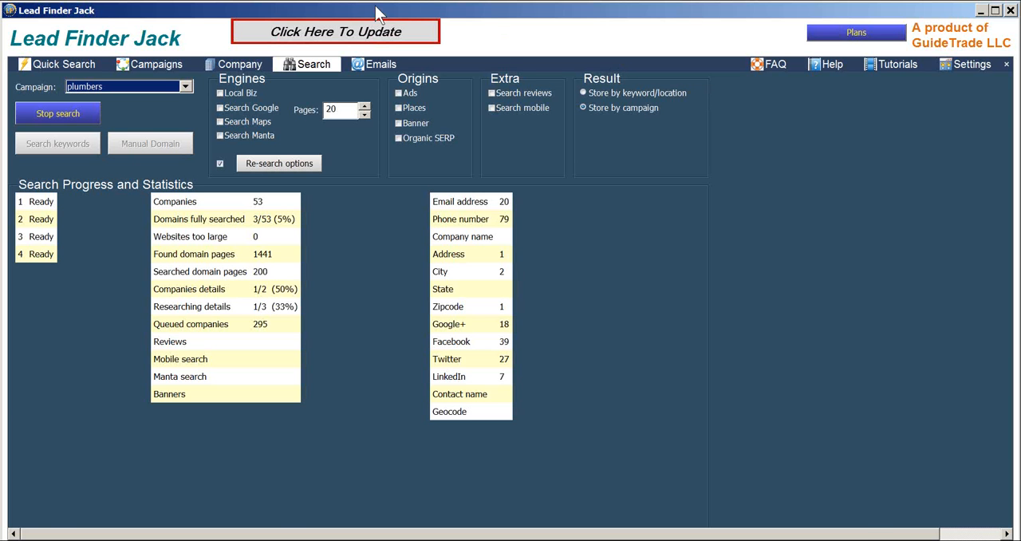
- Return to the plumbers campaign and view the available Facebook filter options without changing the filter
{"action": "left_click", "coordinate": [160, 65]}
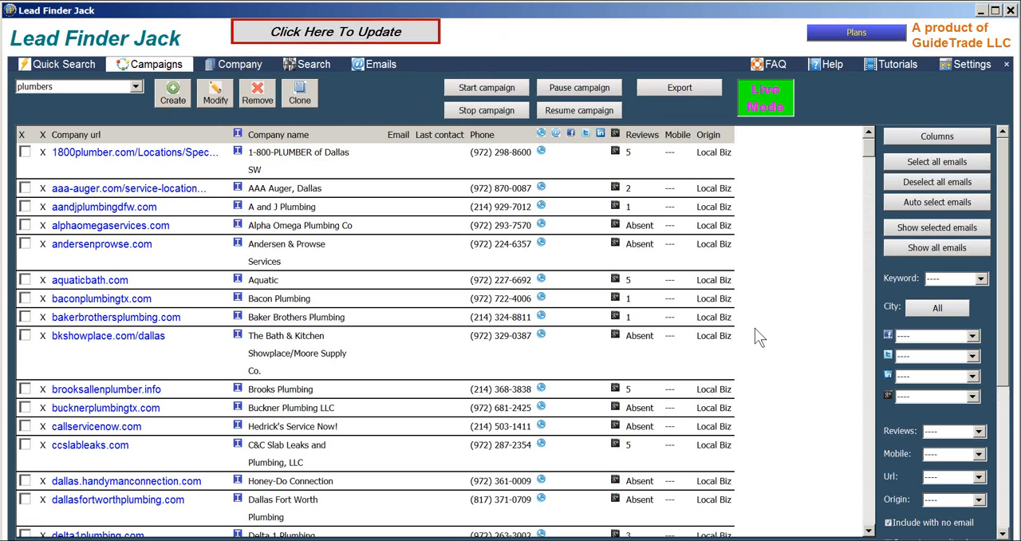
{"action": "left_click", "coordinate": [930, 335]}
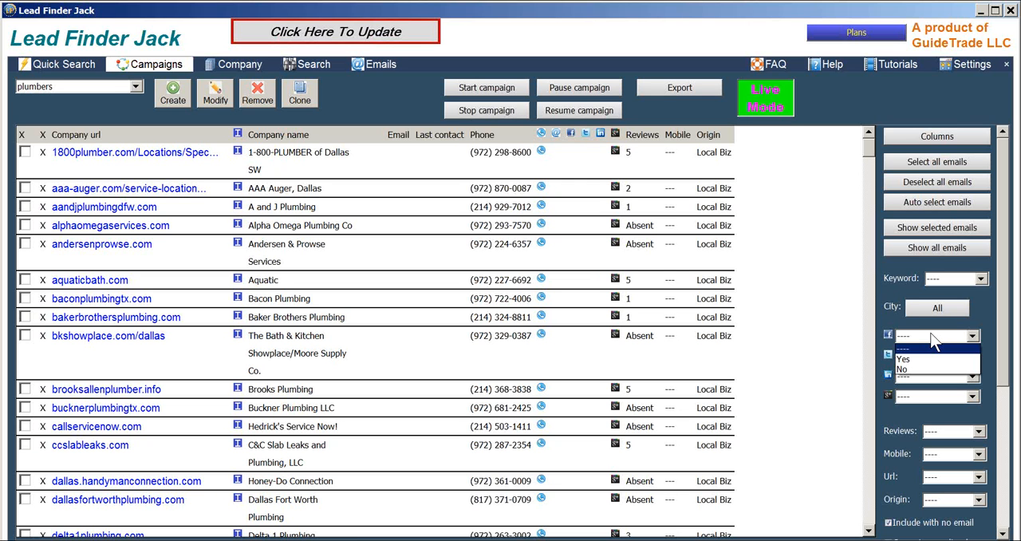
{"action": "left_click", "coordinate": [335, 539]}
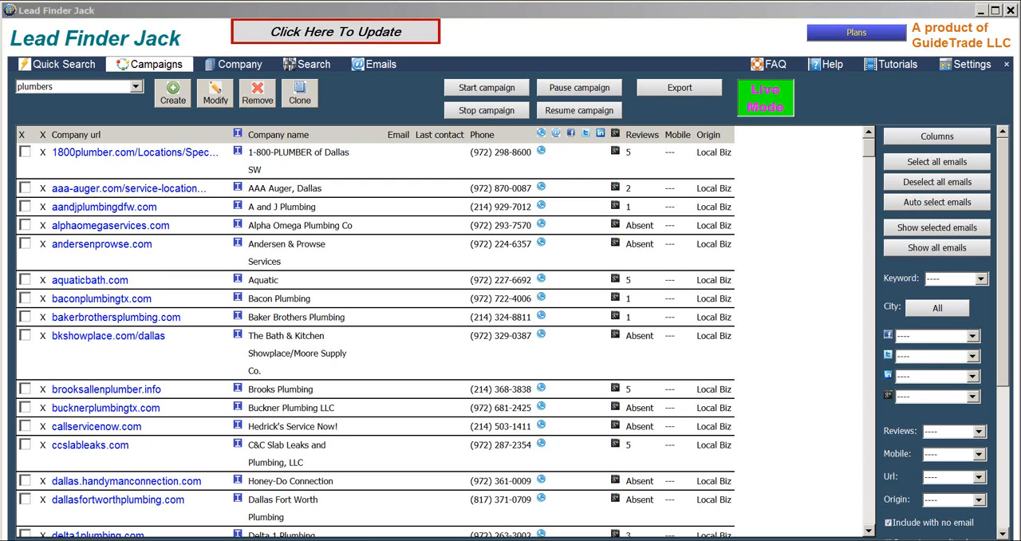